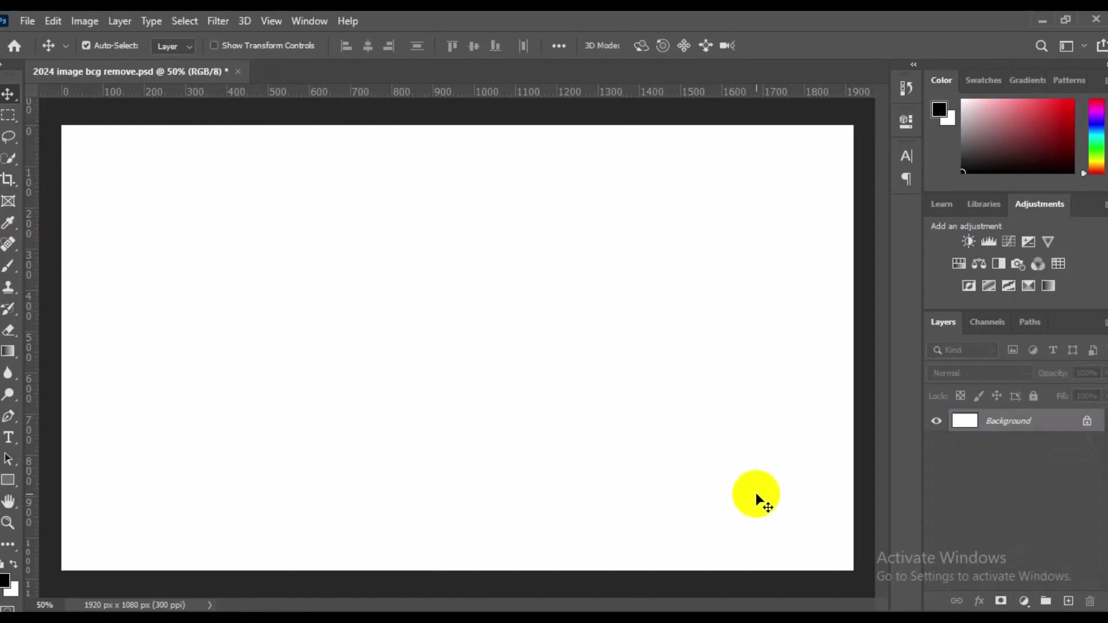
Step: Add a new empty layer above the Background and switch to the Horizontal Type Tool
click(1047, 601)
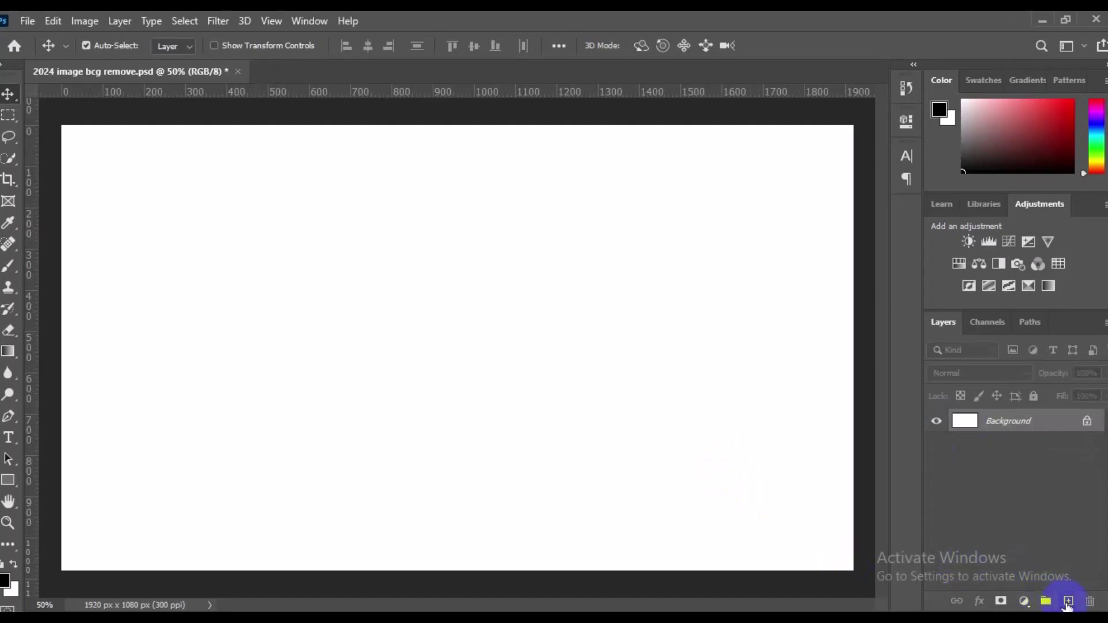
click(1068, 602)
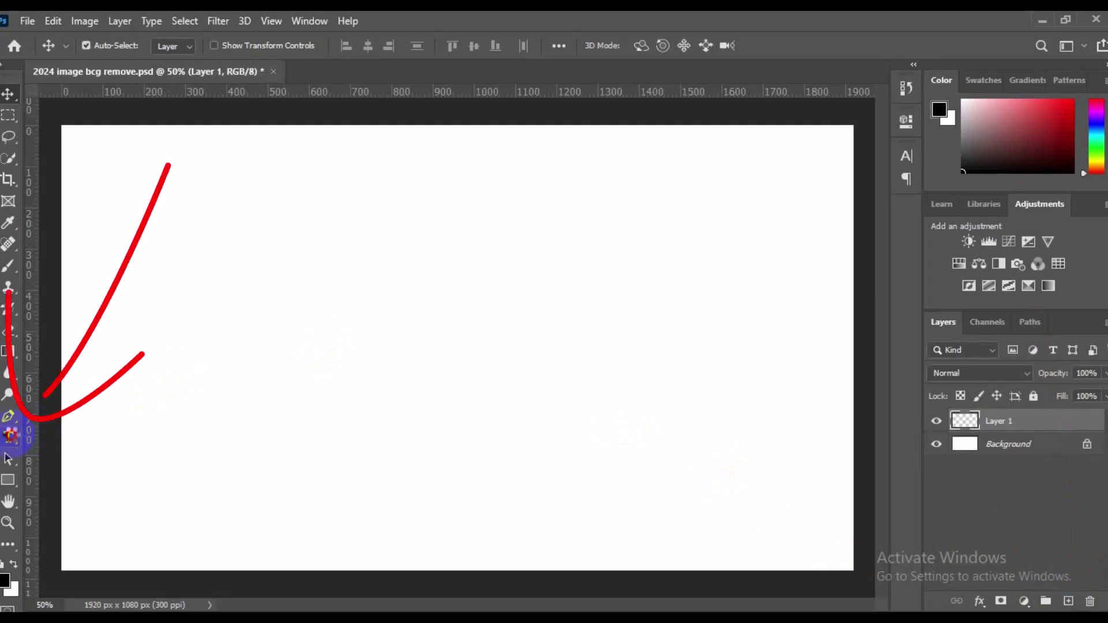
click(9, 436)
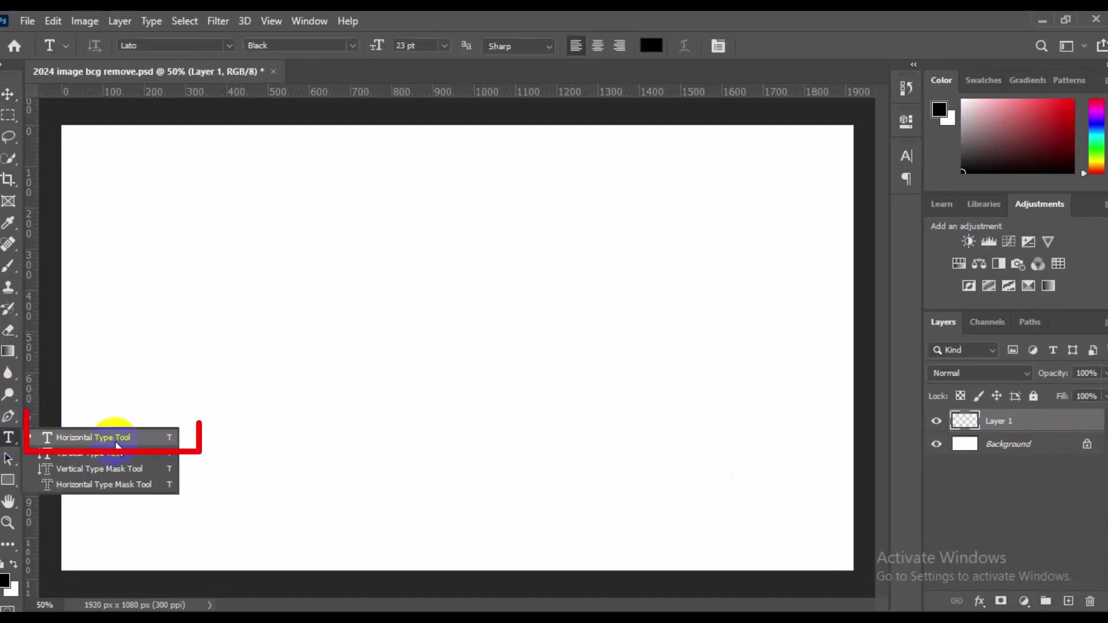
click(115, 440)
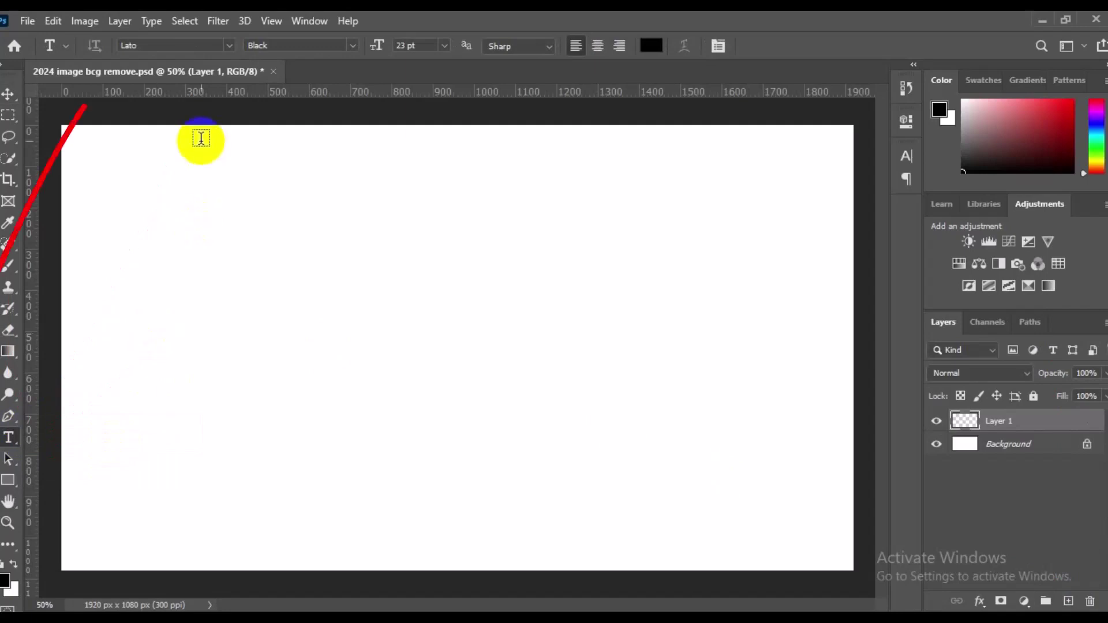
Step: Set the type options to Roboto, Medium weight, 30 pt
click(229, 45)
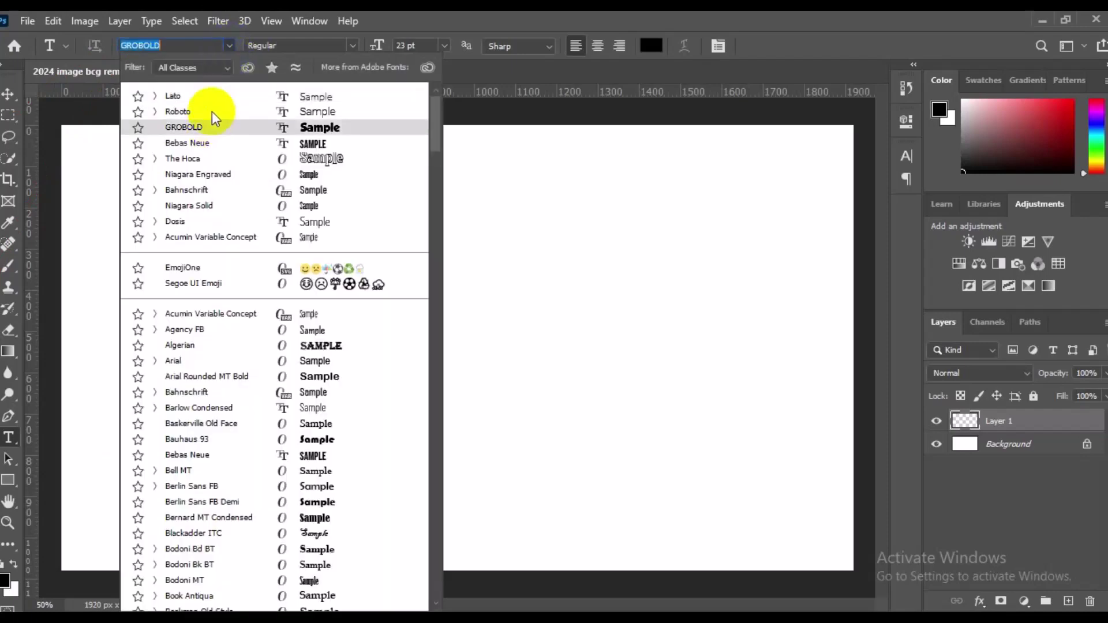
click(212, 112)
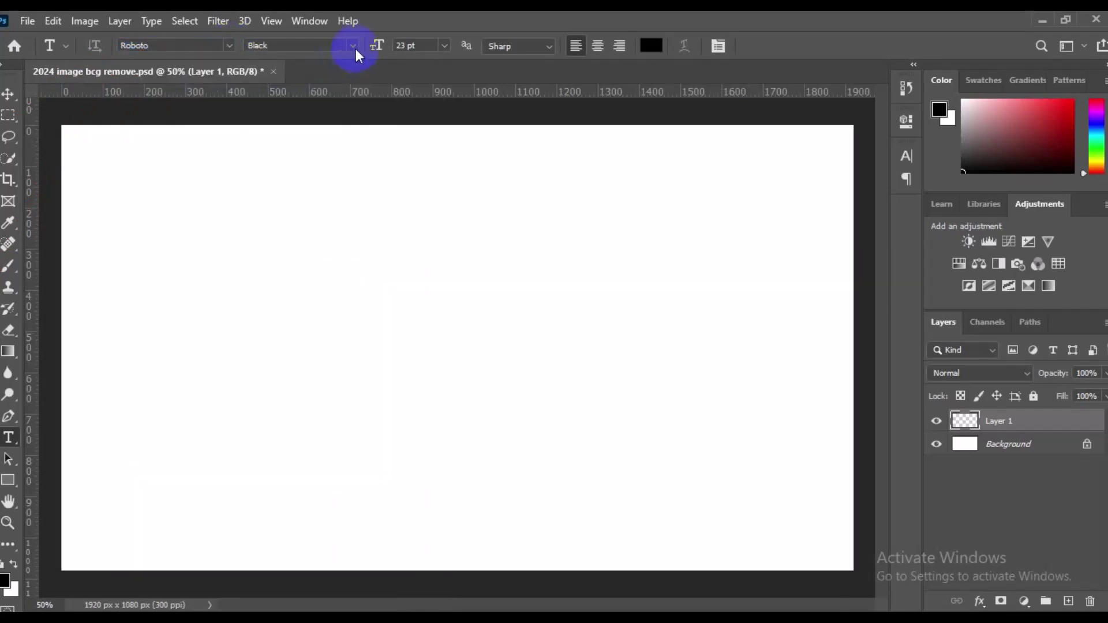
click(353, 45)
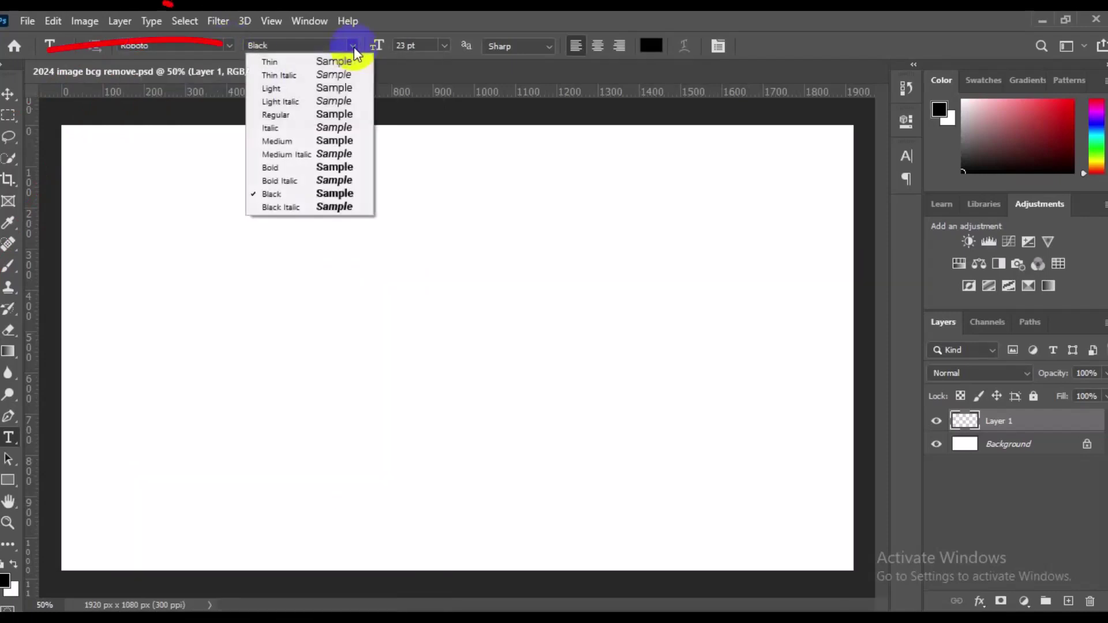
click(321, 146)
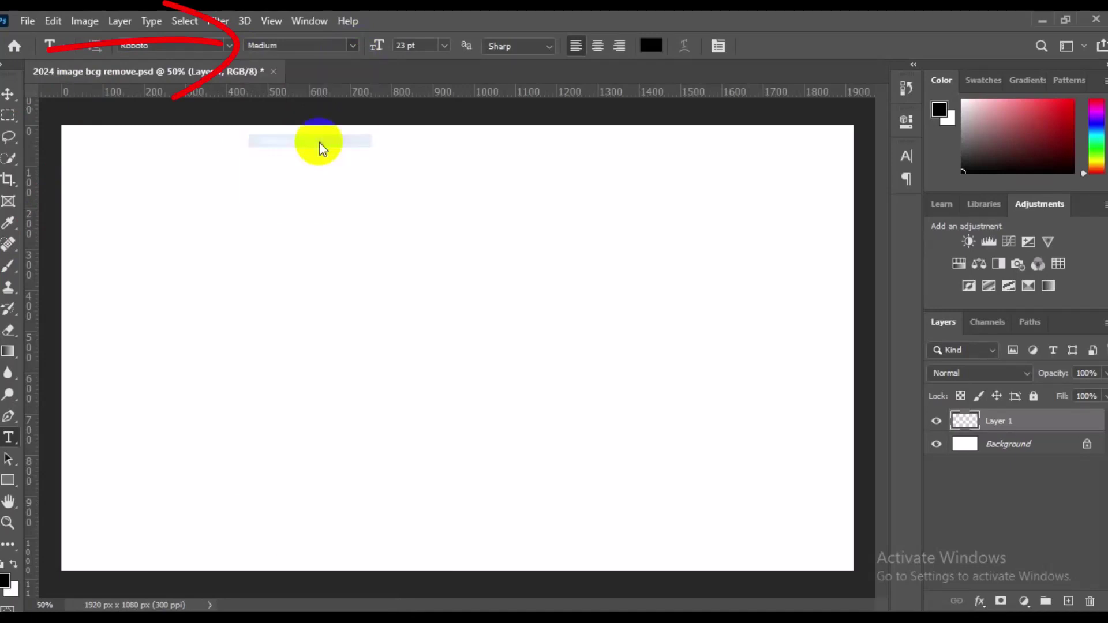
click(445, 46)
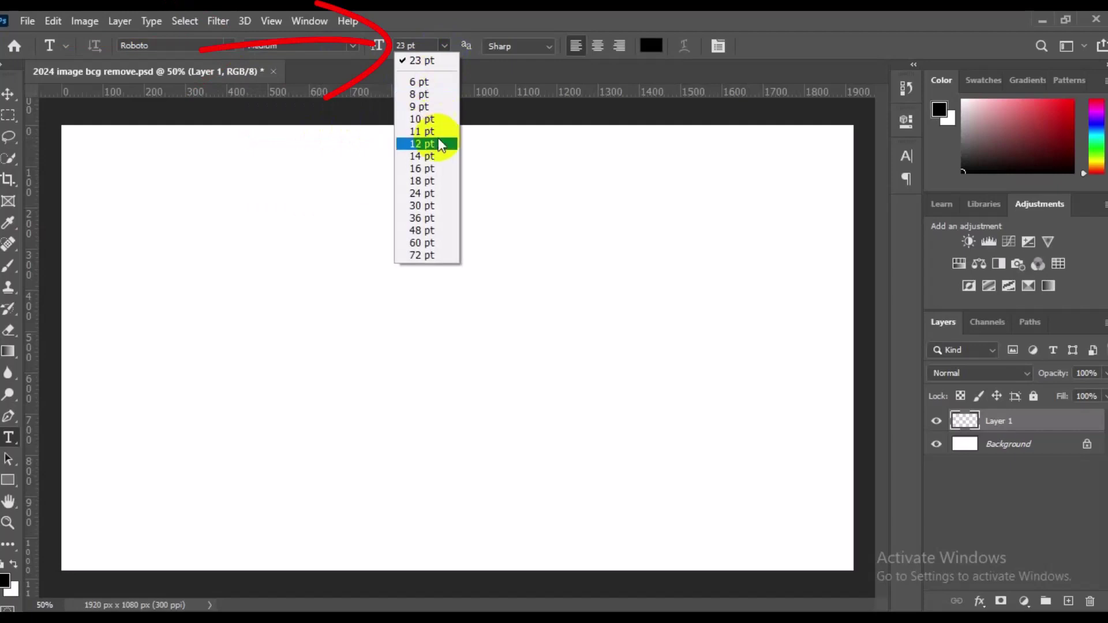
click(441, 206)
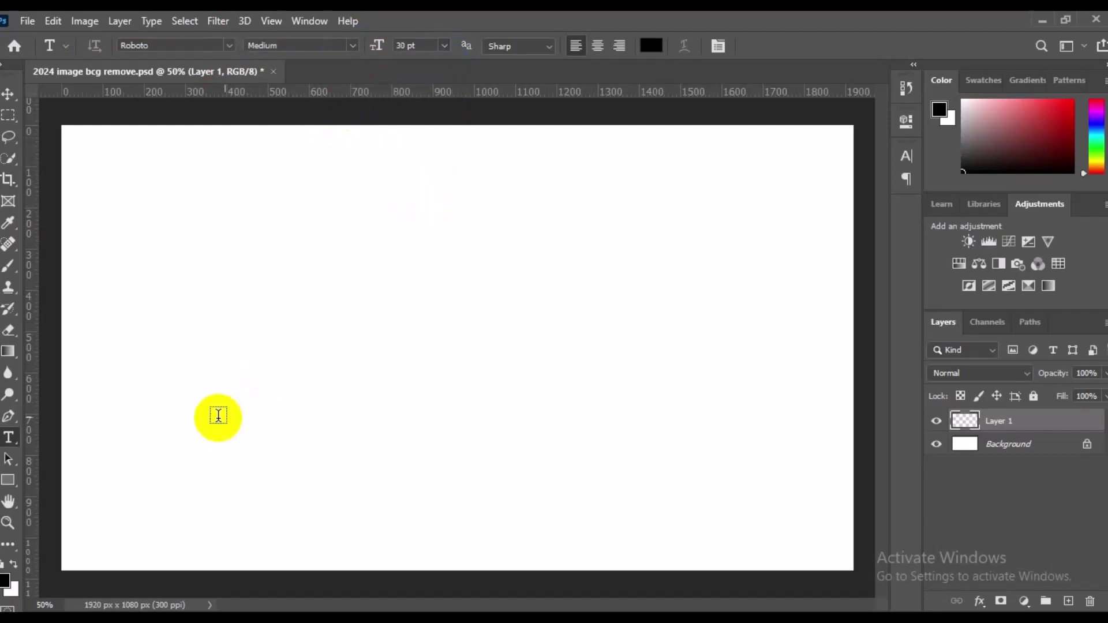
Step: Replace the Lorem Ipsum placeholder with 'Text Spacing', correcting a stray 'P'
click(207, 345)
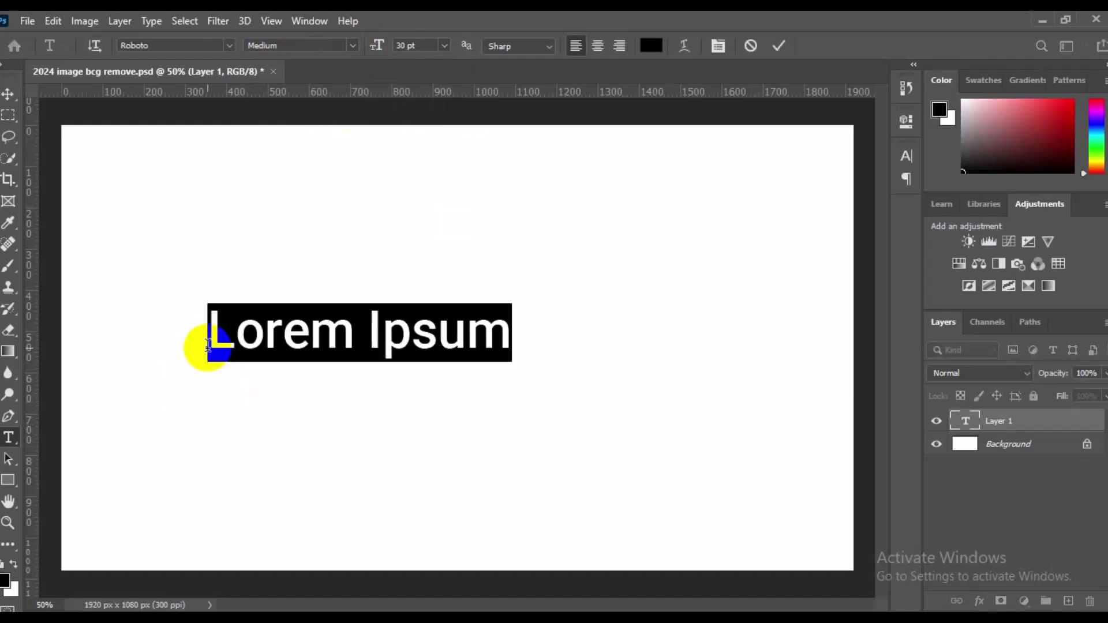
click(208, 345)
text(T)
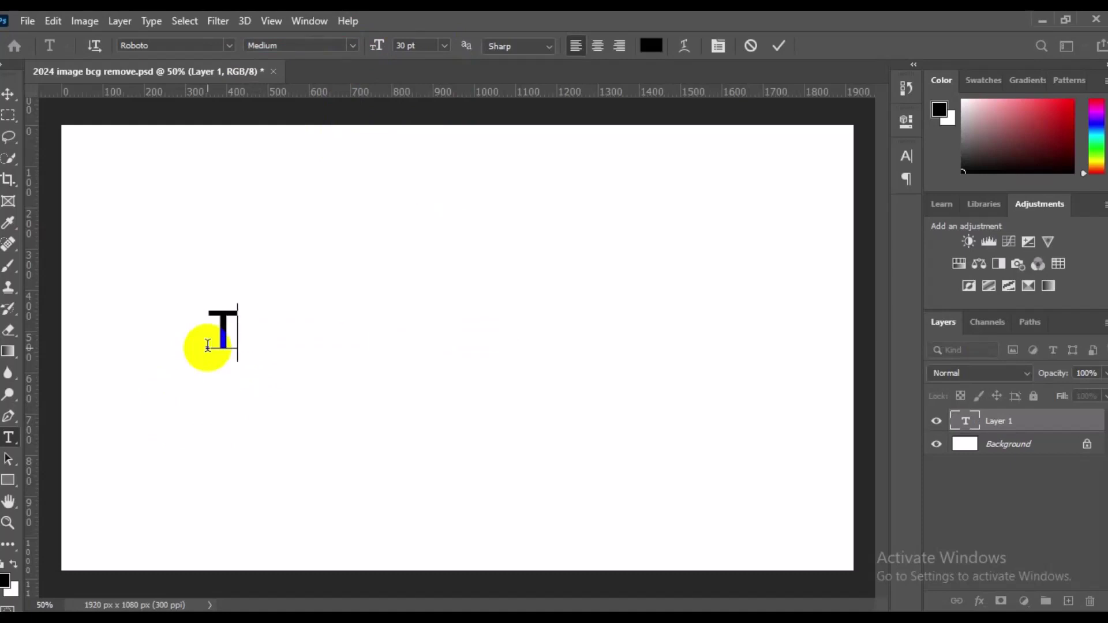
text(ext )
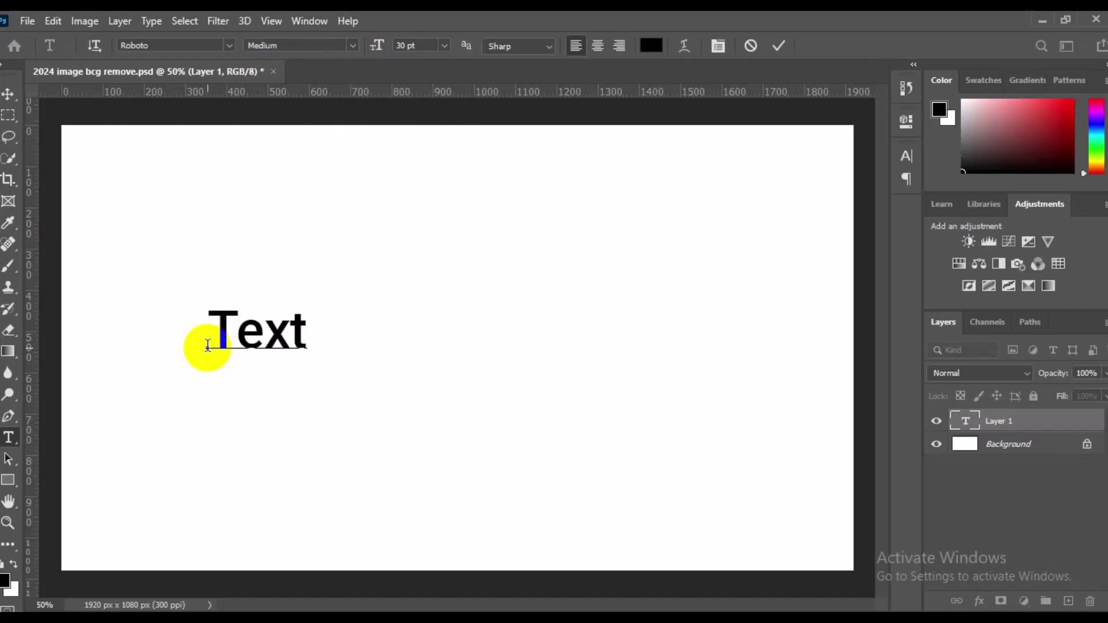
text(P)
key(BackSpace)
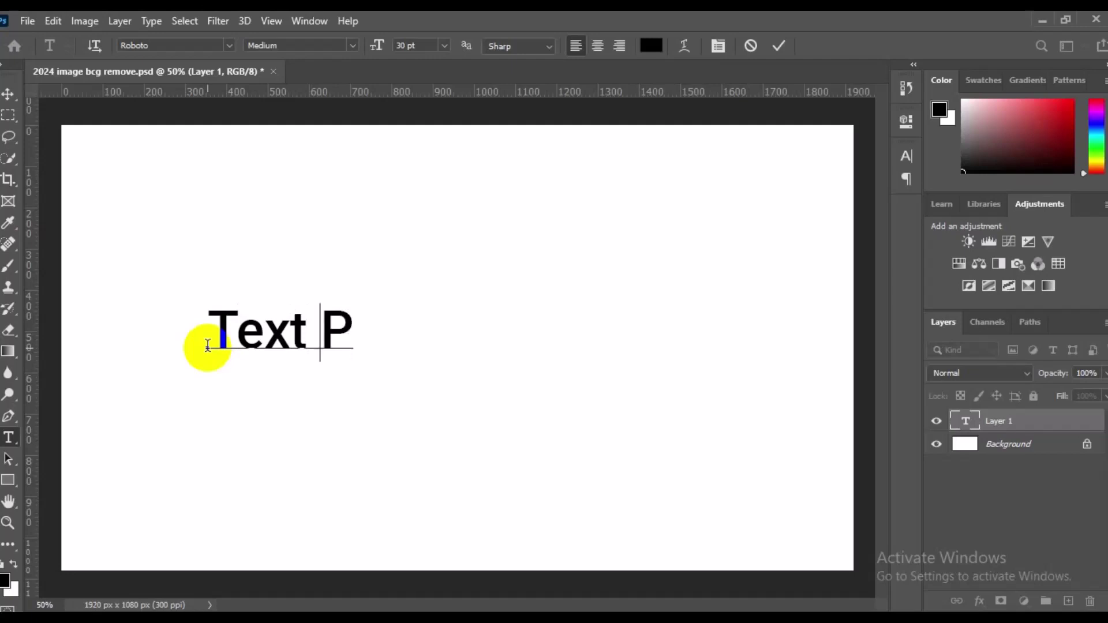
text(S)
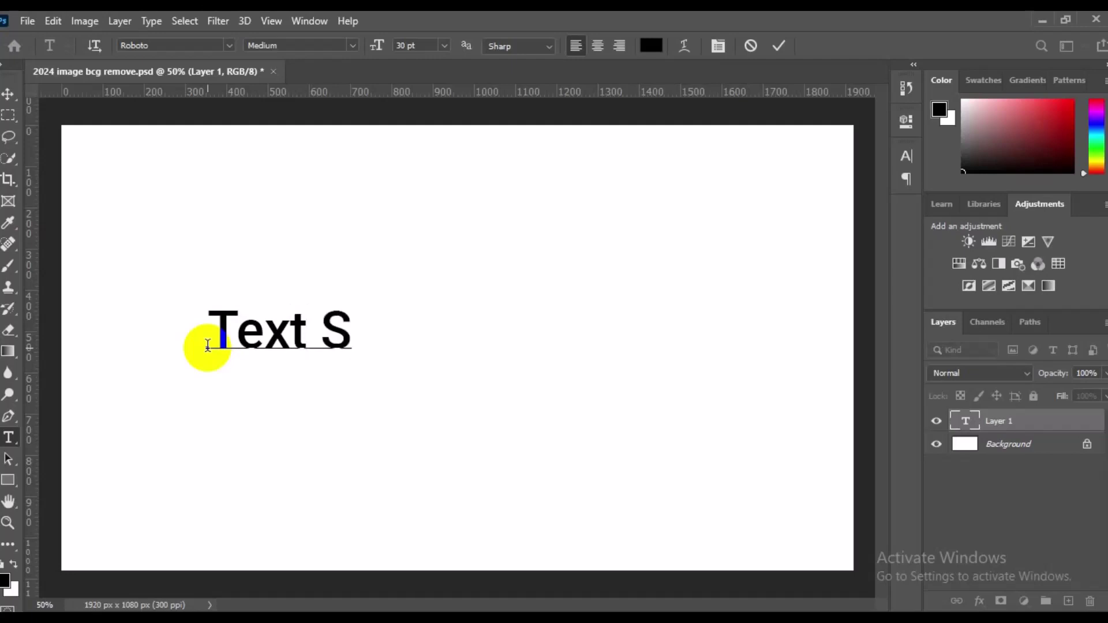
text(pacing)
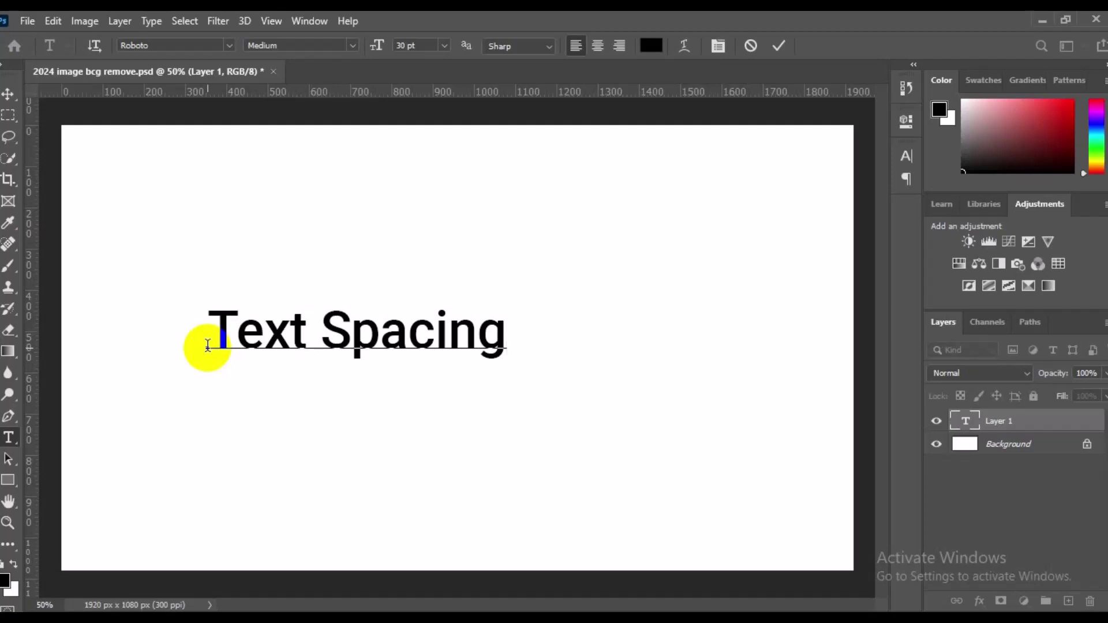
drag(208, 345, 222, 337)
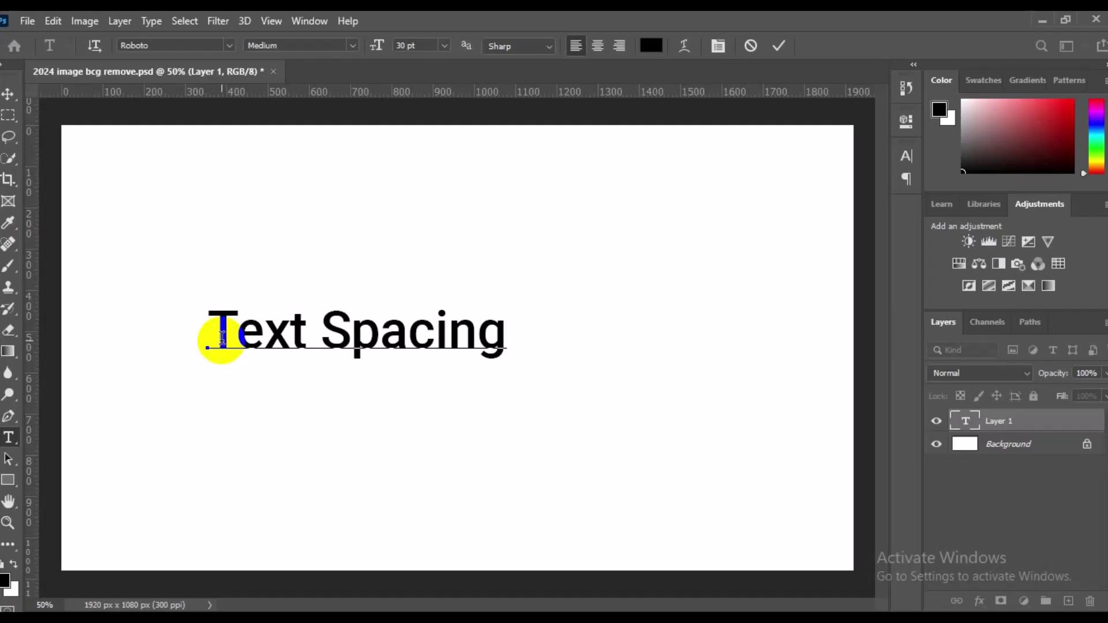
Step: Select the whole 'Text Spacing' line with Ctrl+A, then reselect it by dragging across the letters
key(ctrl)
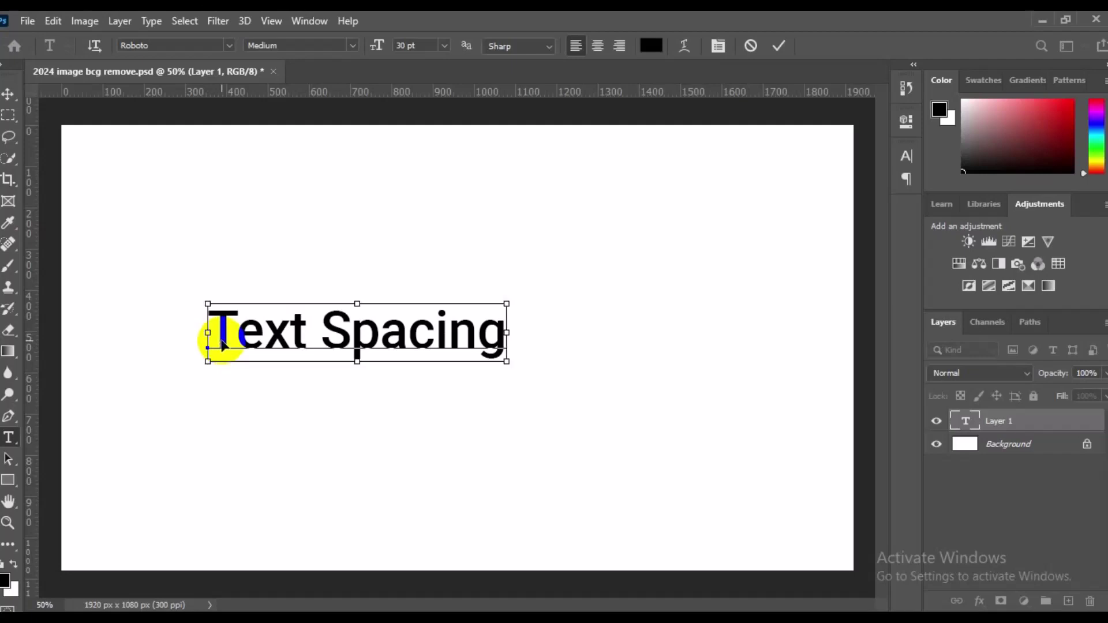
key(ctrl+a)
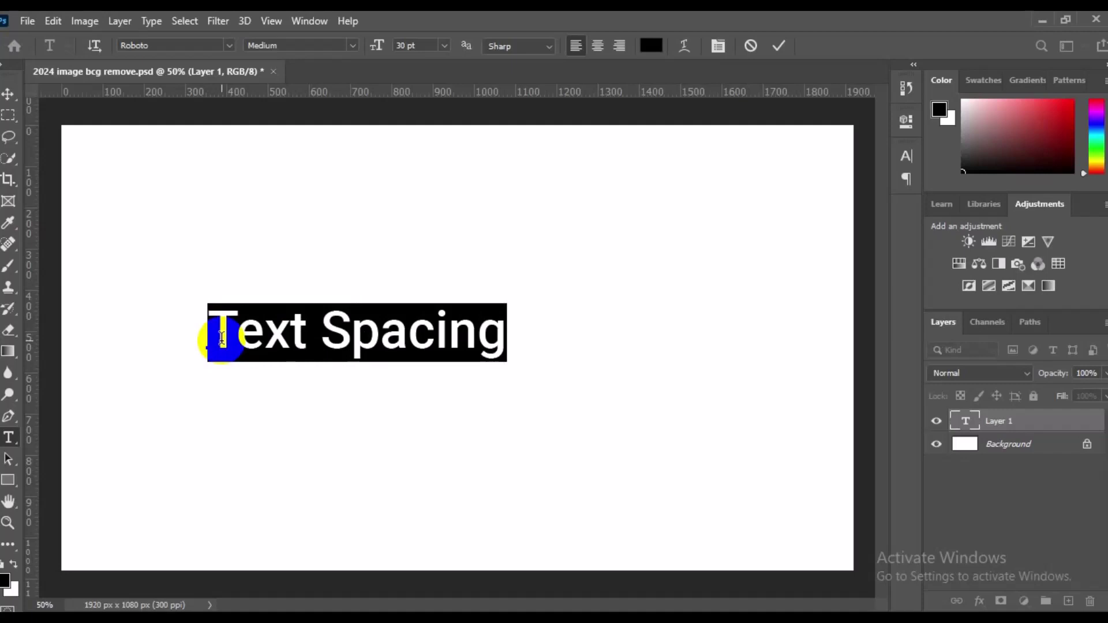
click(222, 337)
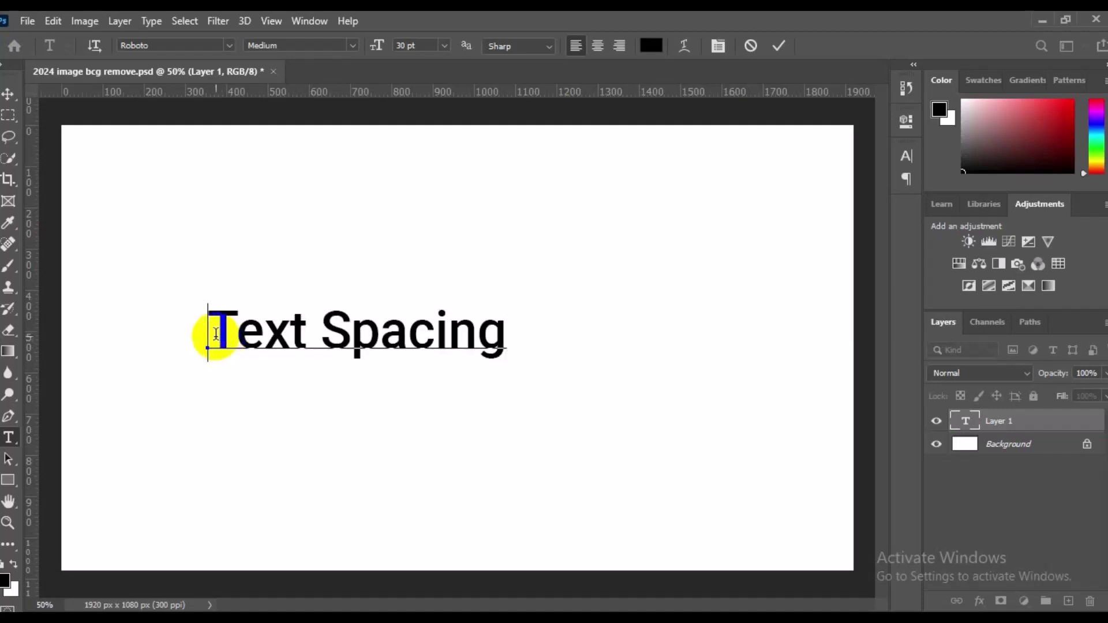
drag(203, 330, 548, 346)
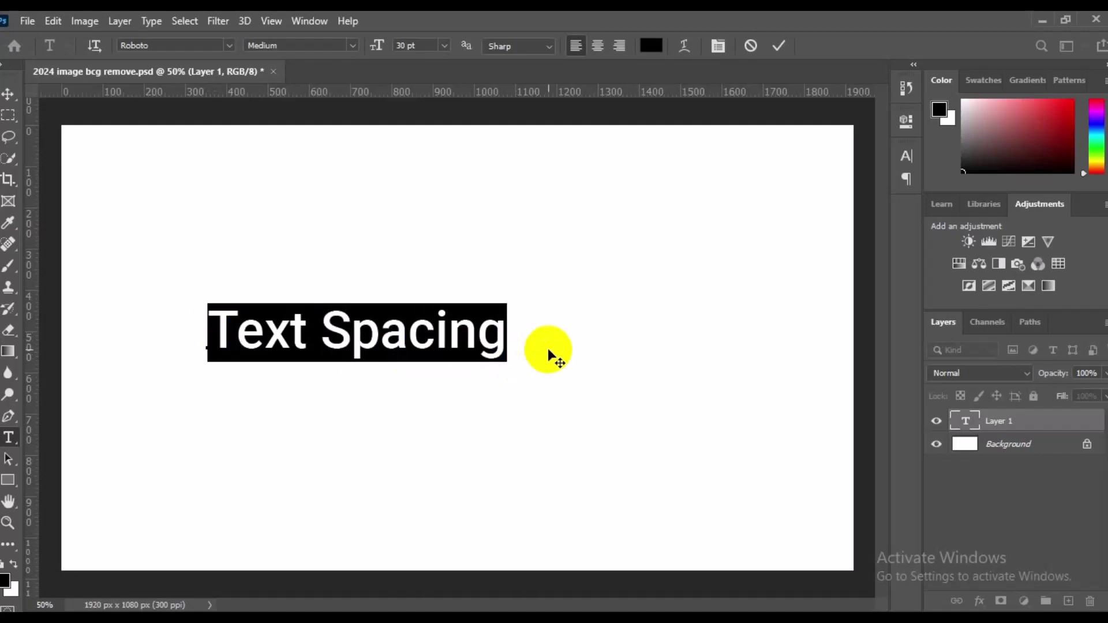
click(151, 23)
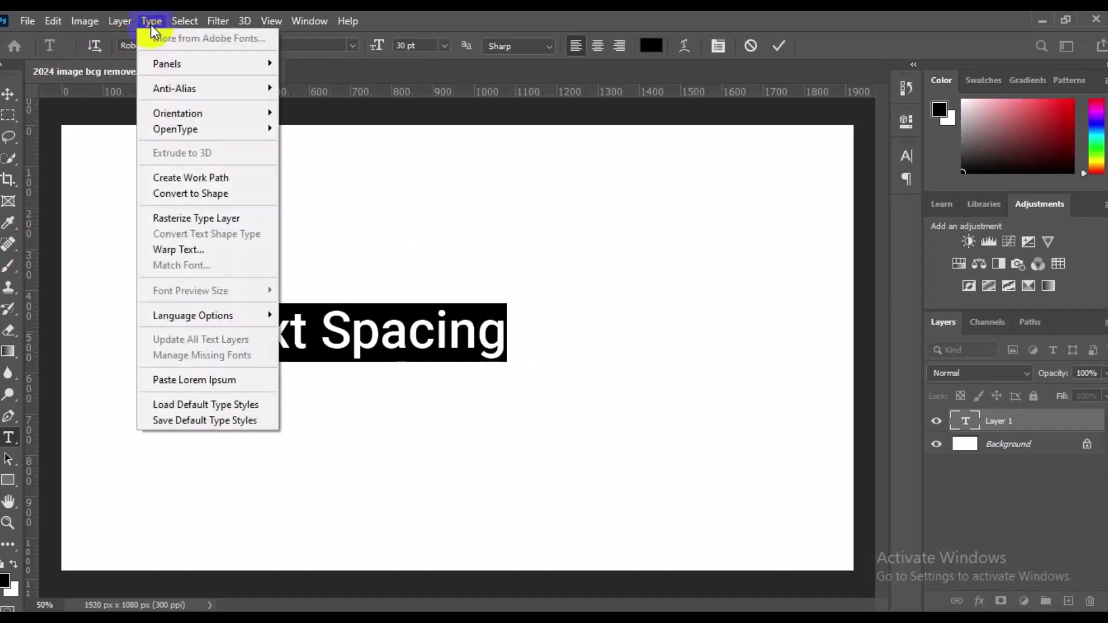
Step: Open the Character panel from Type > Panels
mouse_move(175, 64)
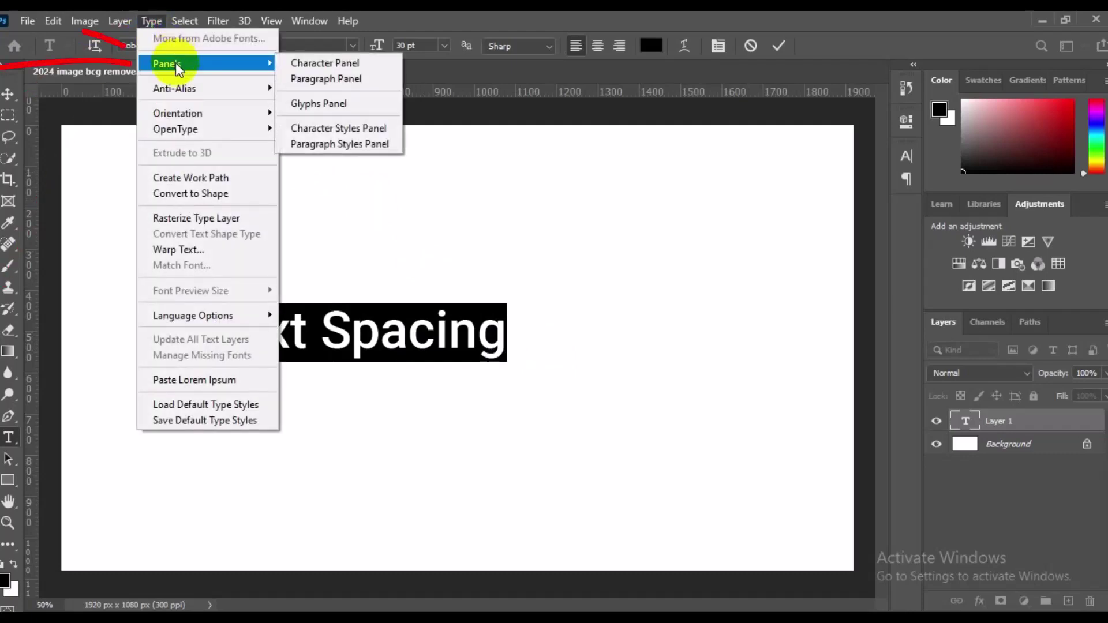
click(354, 66)
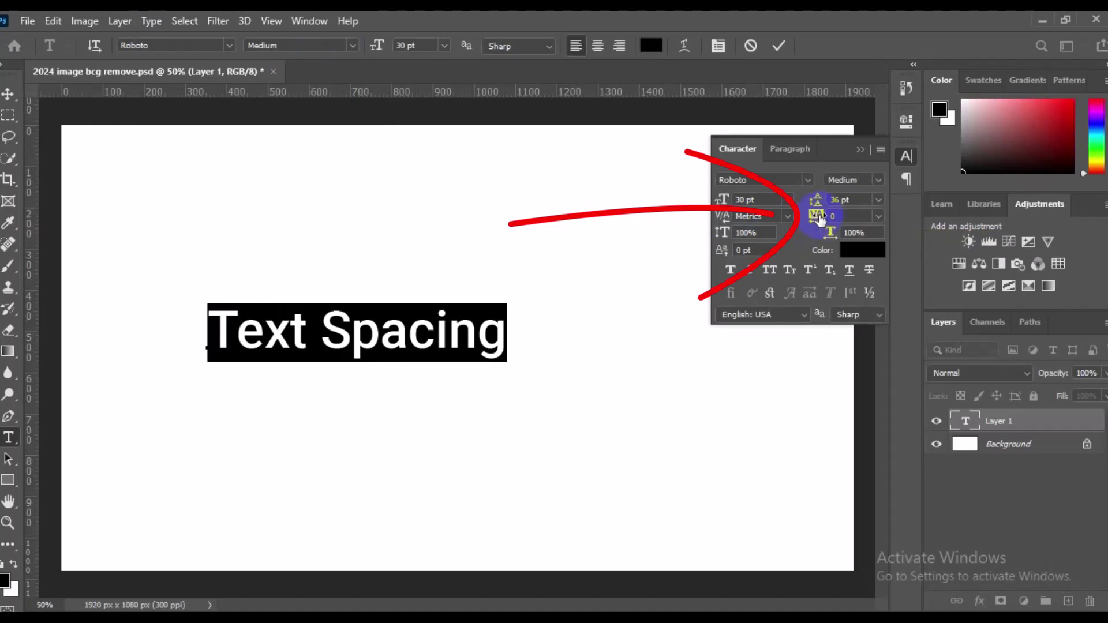
Step: Widen the tracking of 'Text Spacing' to 100, then to 200
drag(819, 219, 834, 214)
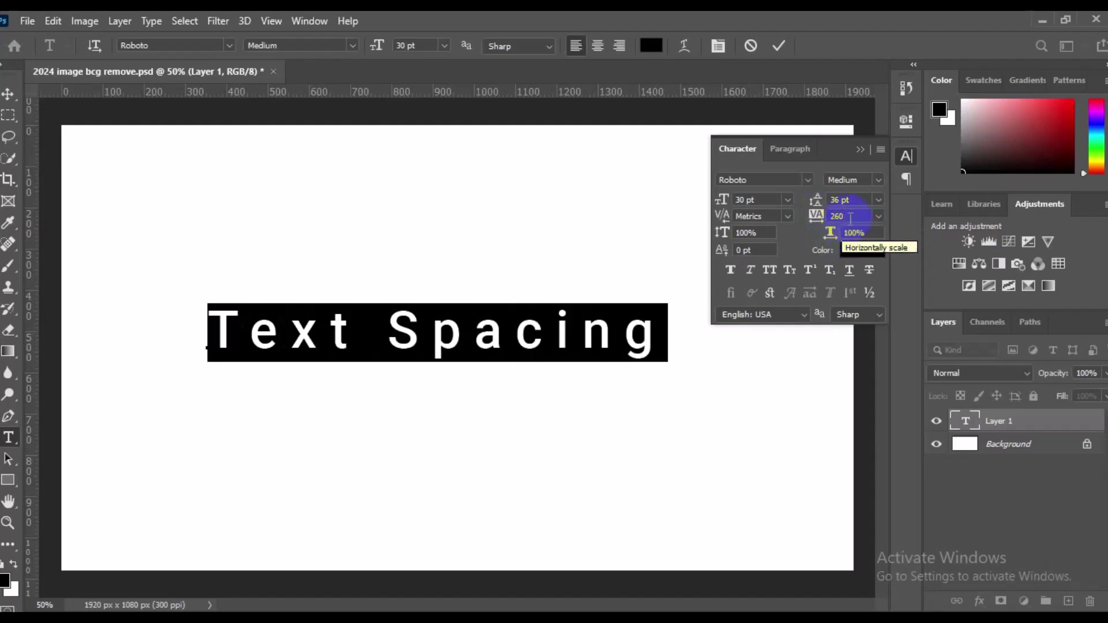
click(877, 217)
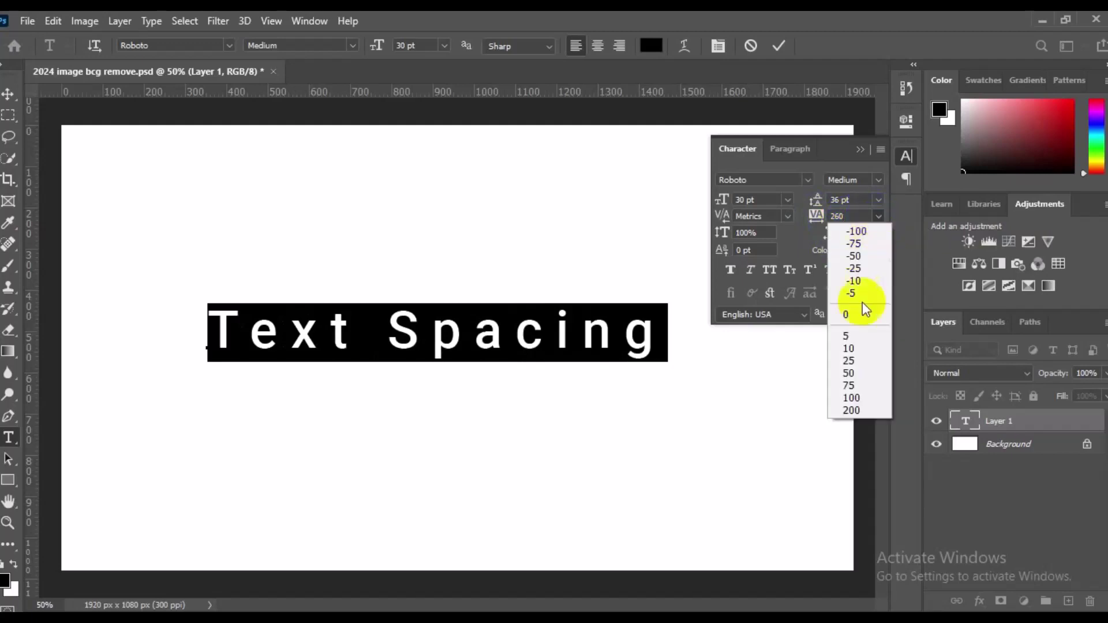
click(859, 397)
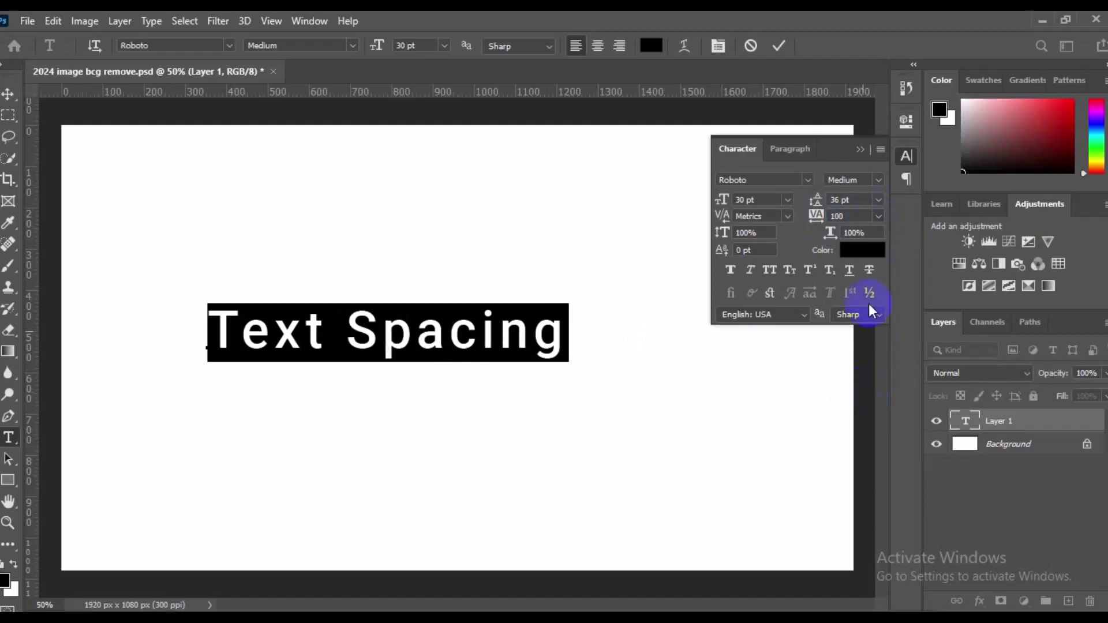
click(880, 217)
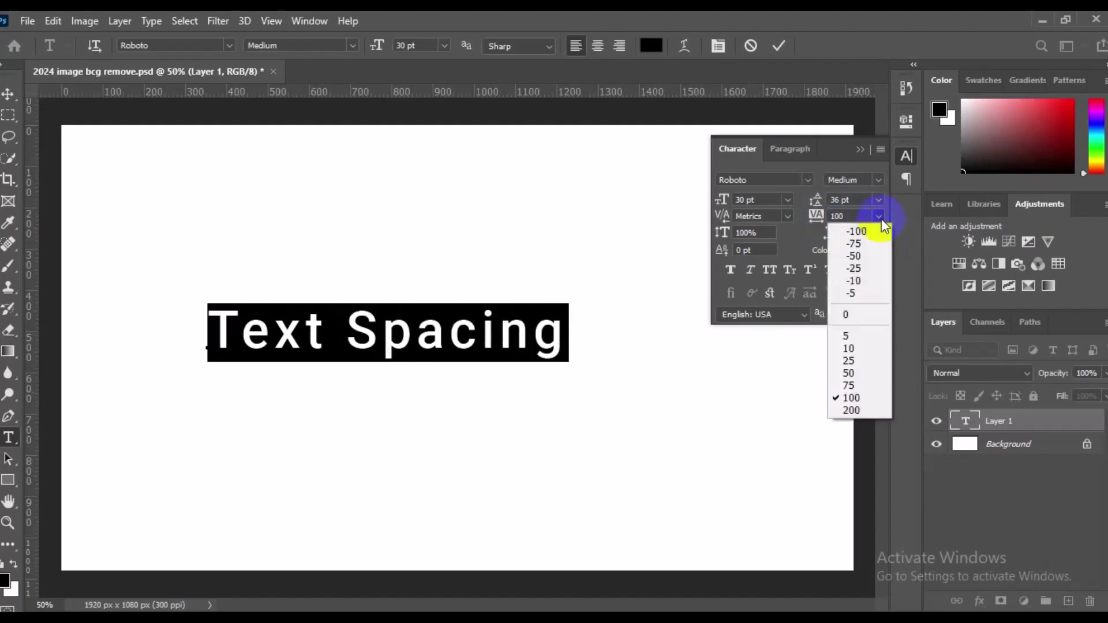
click(864, 406)
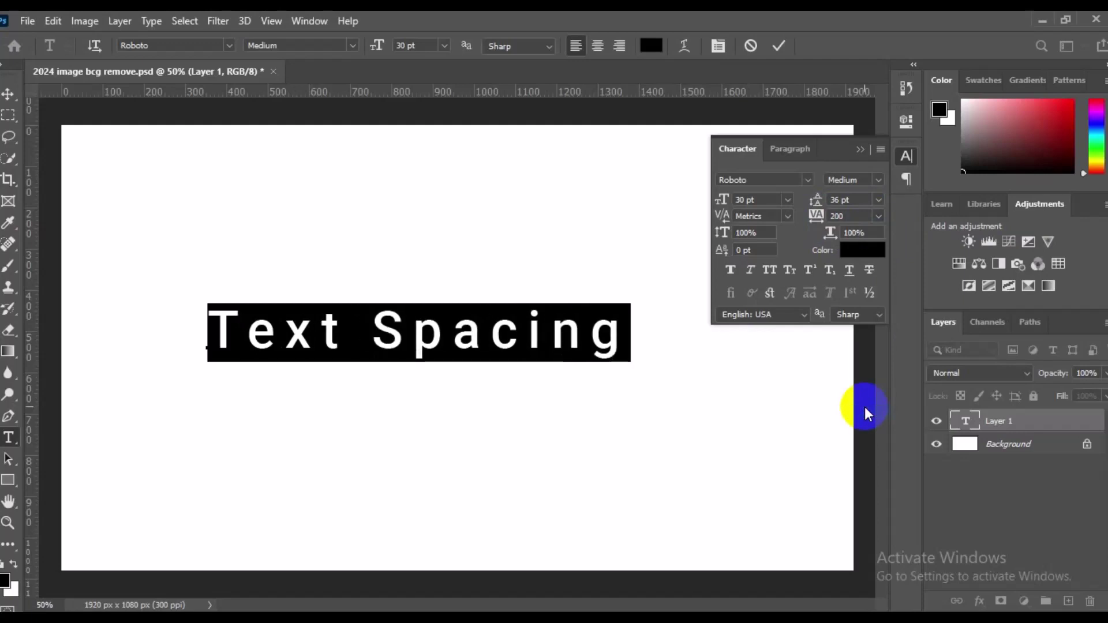
click(861, 216)
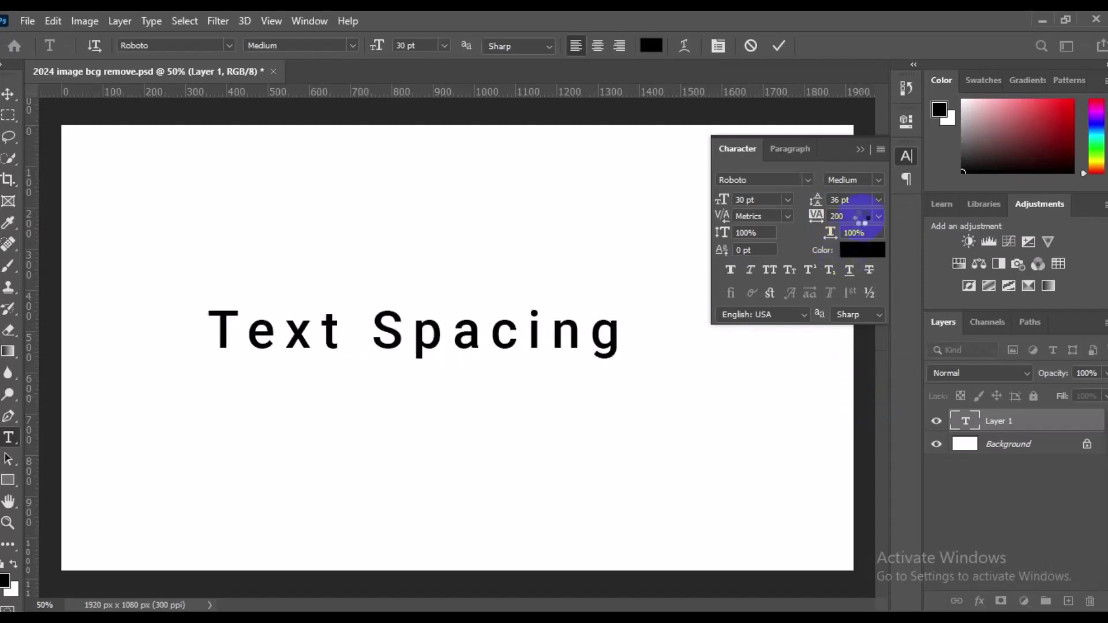
click(449, 333)
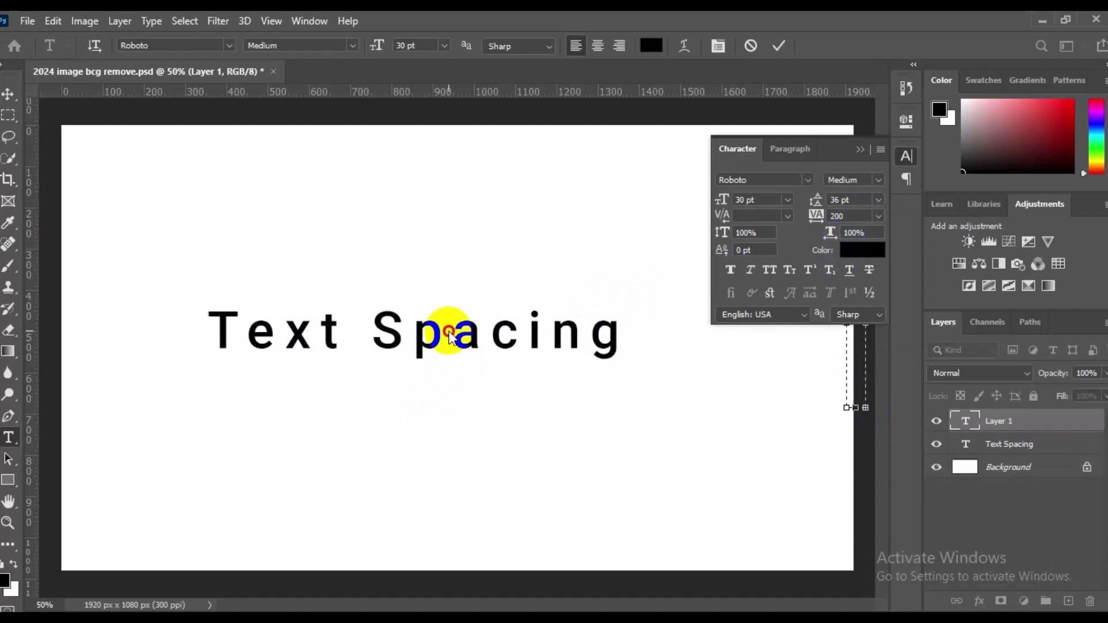
Step: Select the whole 'Text Spacing' line and set its tracking back to 0
triple_click(449, 333)
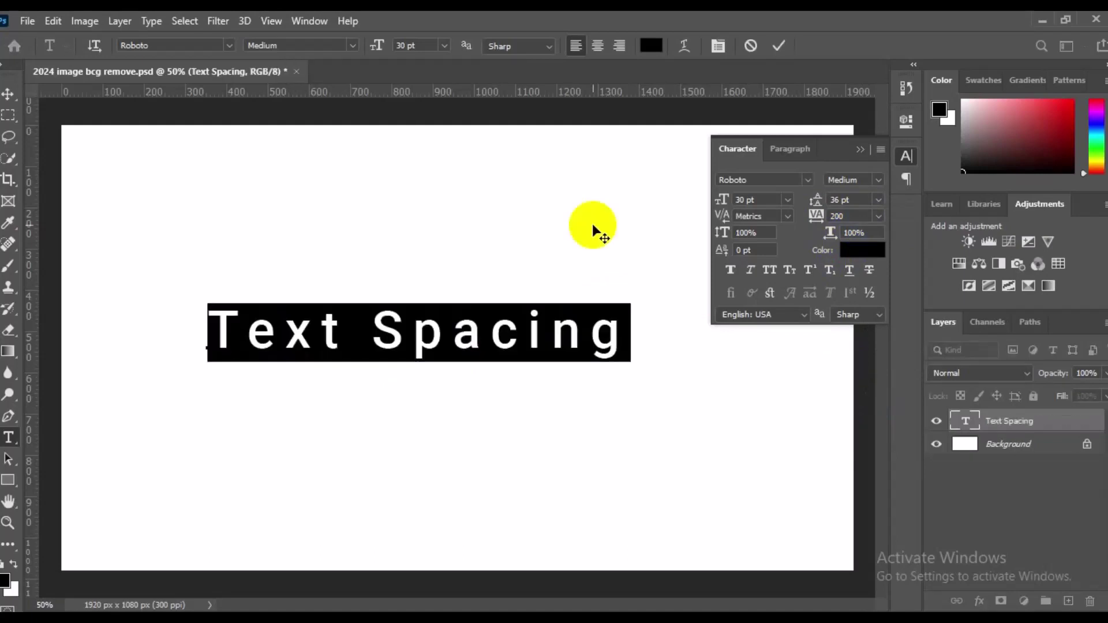
click(843, 217)
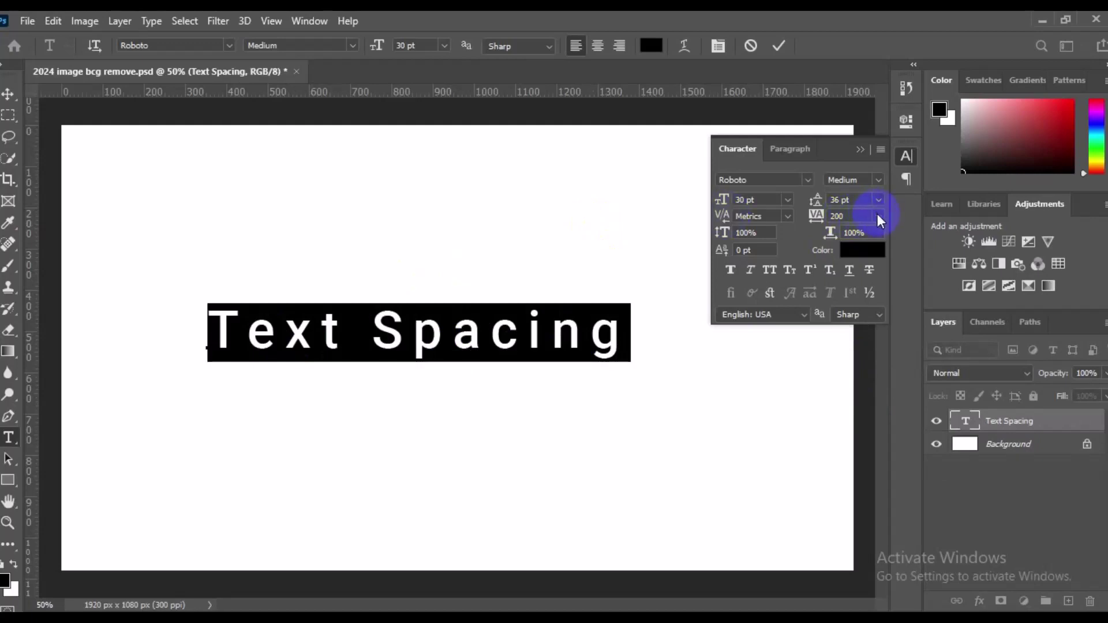
click(877, 216)
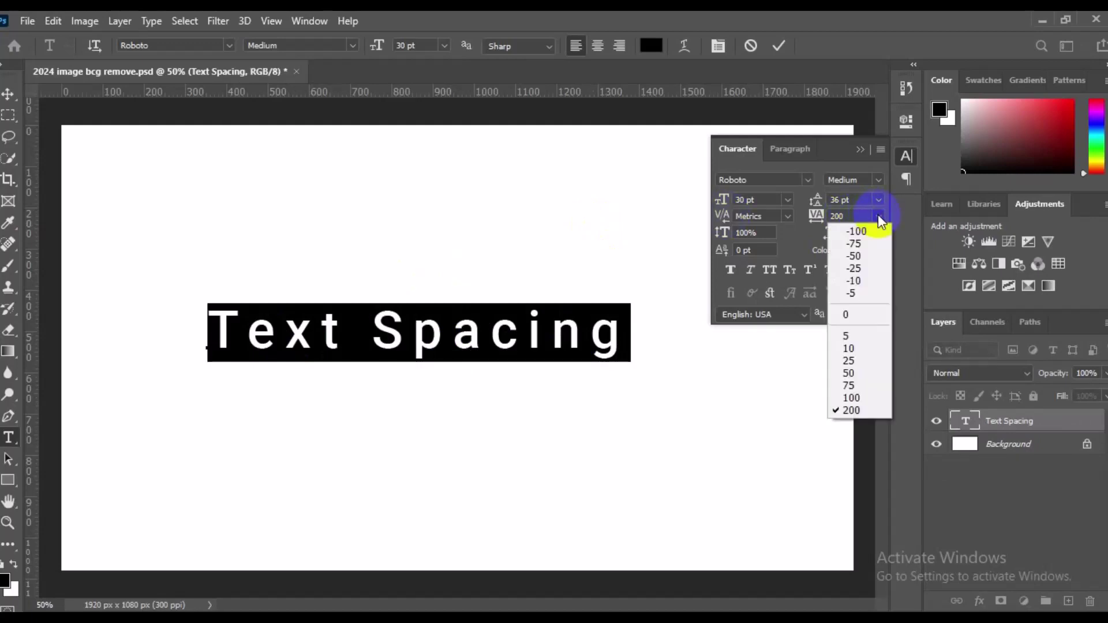
click(871, 315)
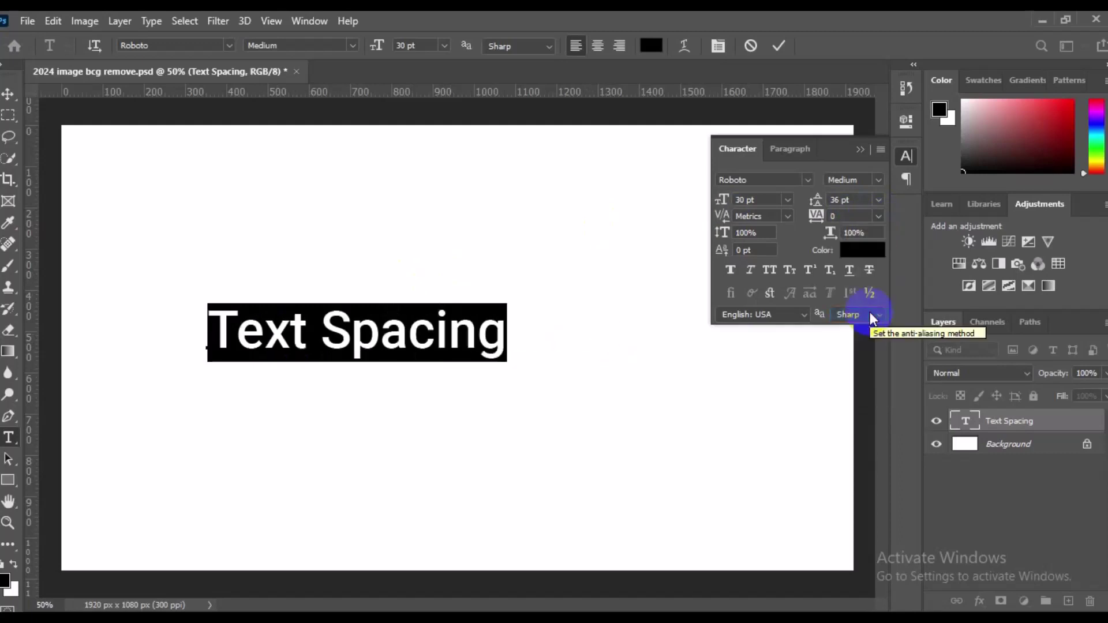
click(878, 216)
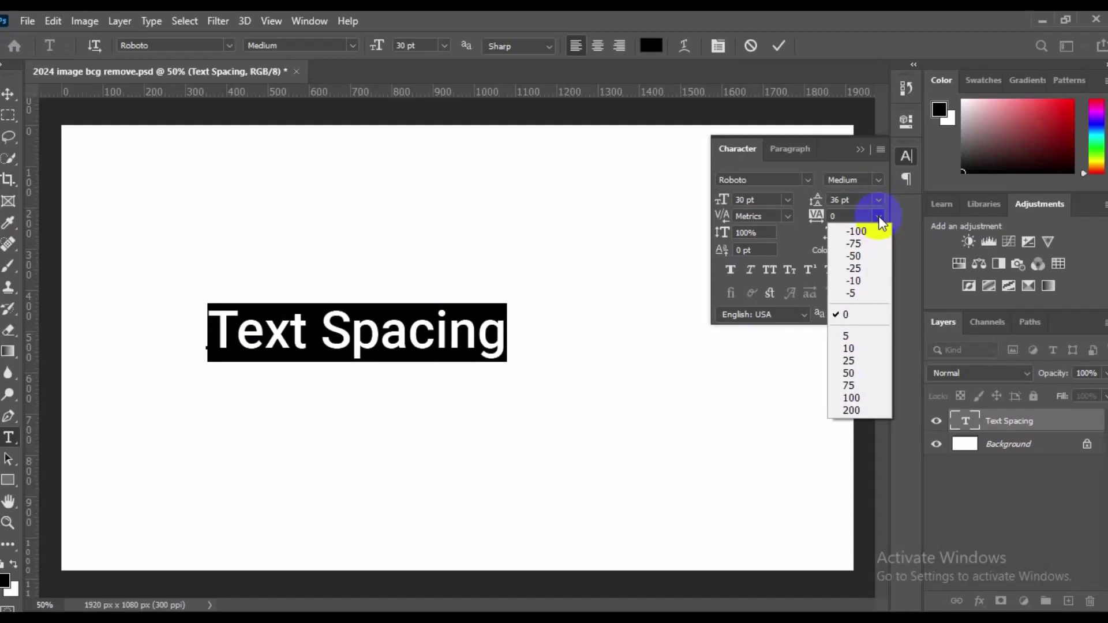
Step: Tighten tracking through -25, -75 and -100, then scrub it down to -240
click(852, 267)
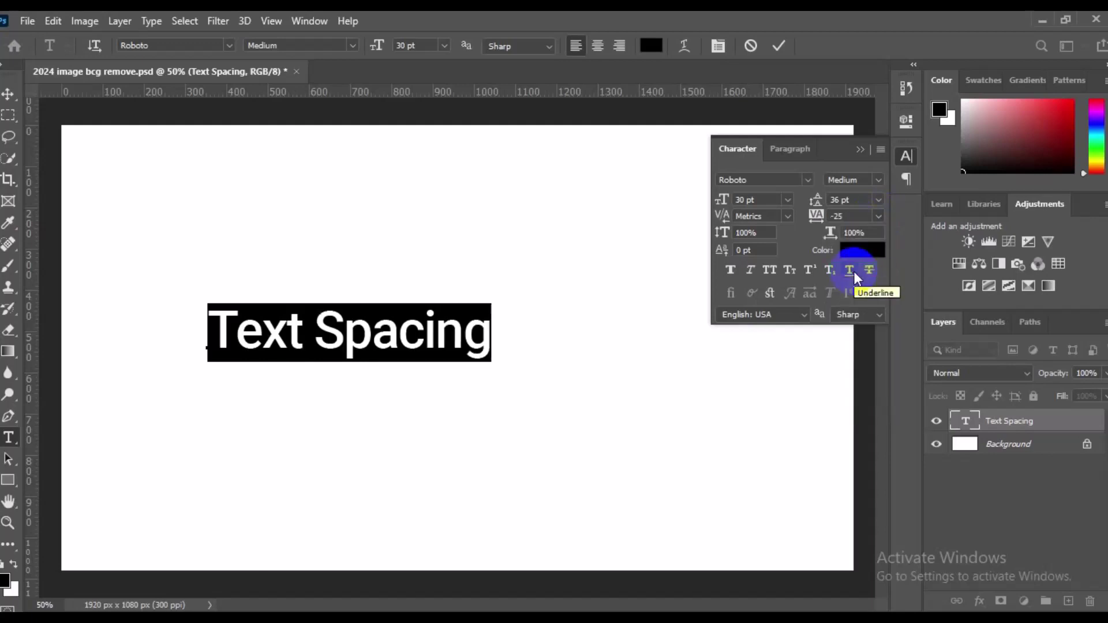
click(878, 216)
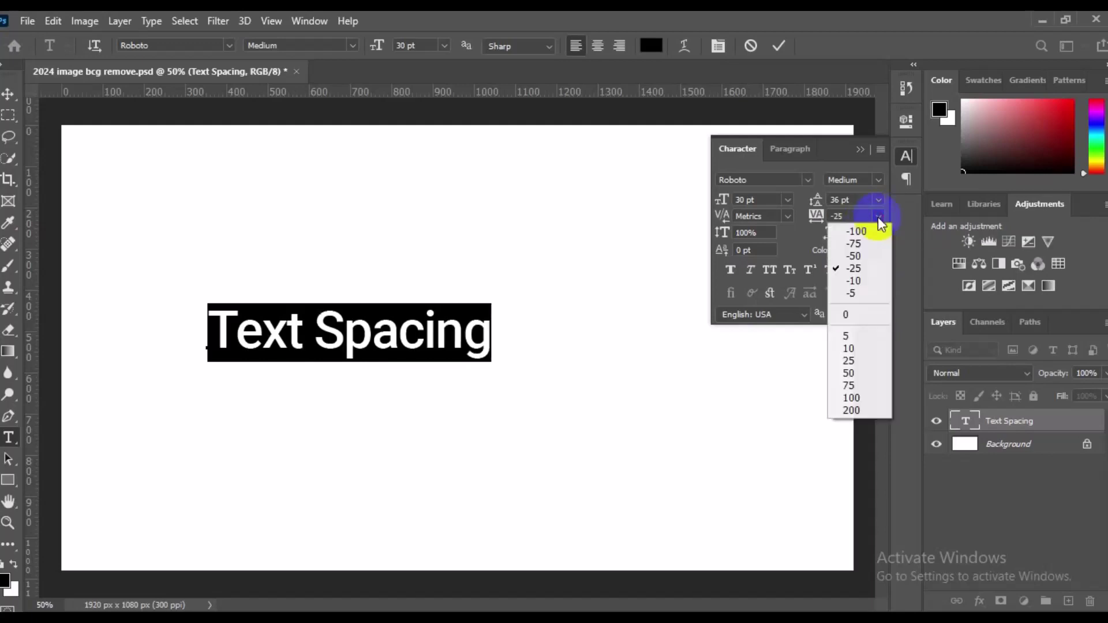
click(867, 246)
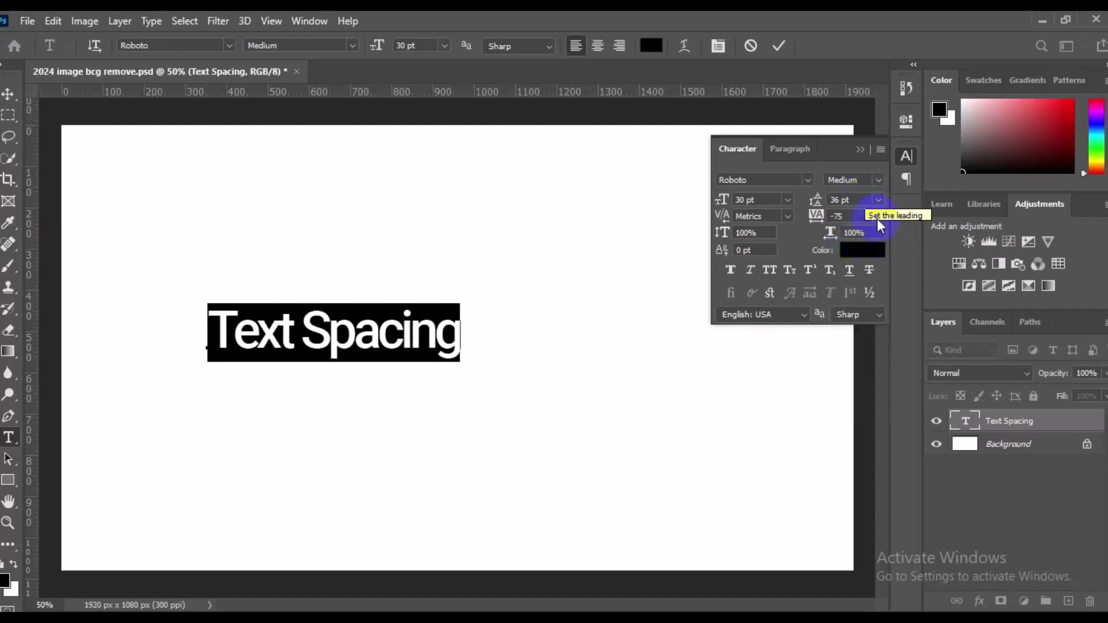
click(878, 216)
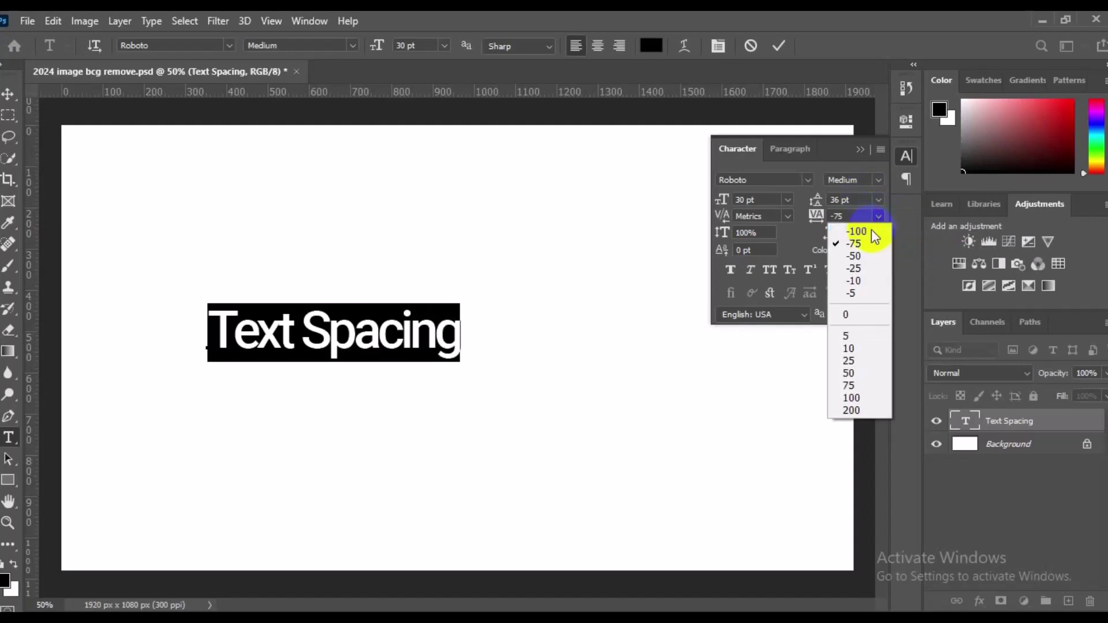
click(870, 231)
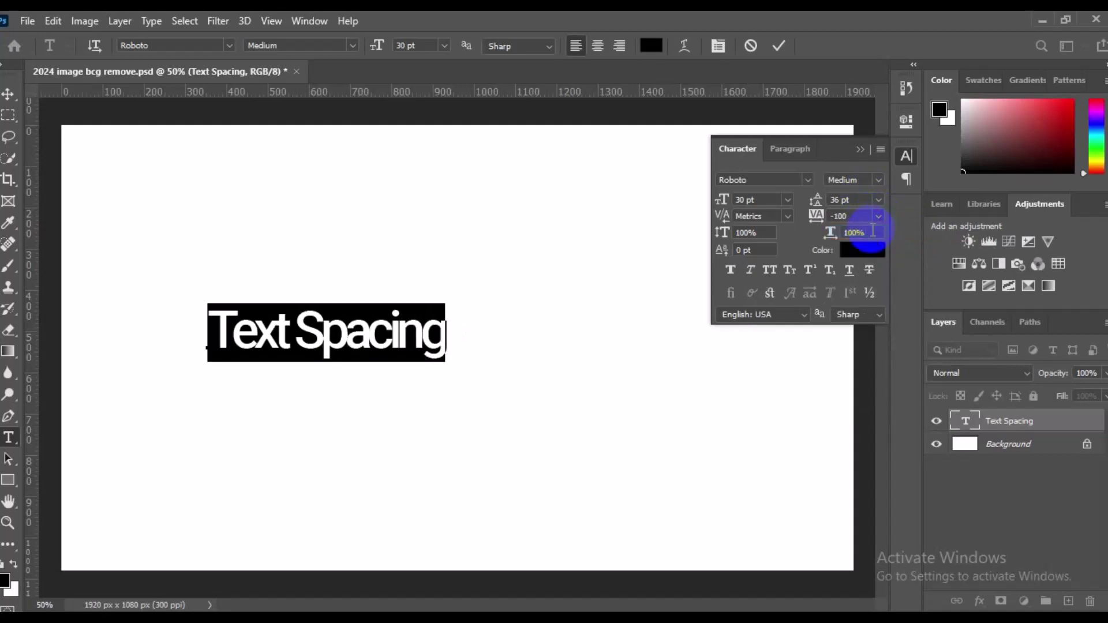
click(817, 217)
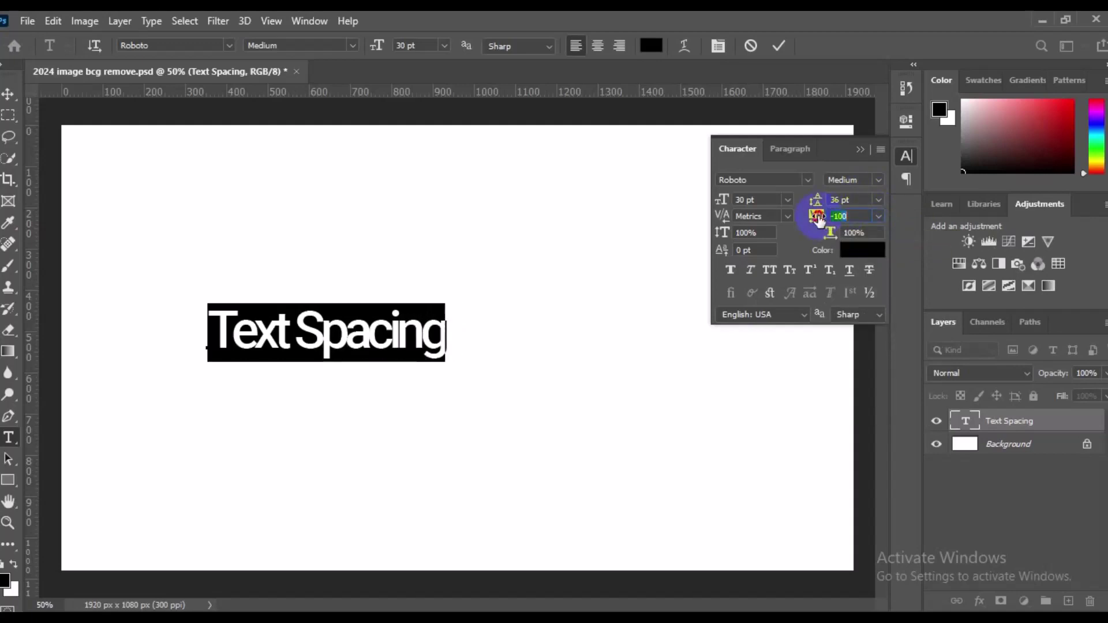
mouse_move(817, 217)
mouse_down()
mouse_move(799, 224)
mouse_move(832, 218)
mouse_move(817, 217)
mouse_up()
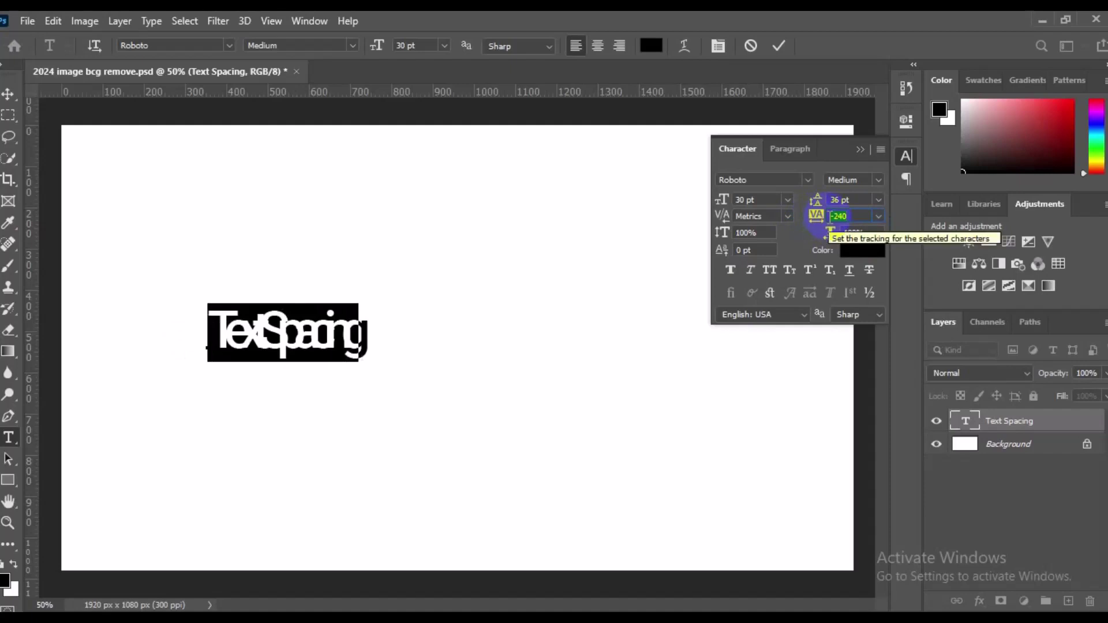
Step: Reset tracking from -240 to 0 and place the insertion point inside 'Spacing'
click(880, 216)
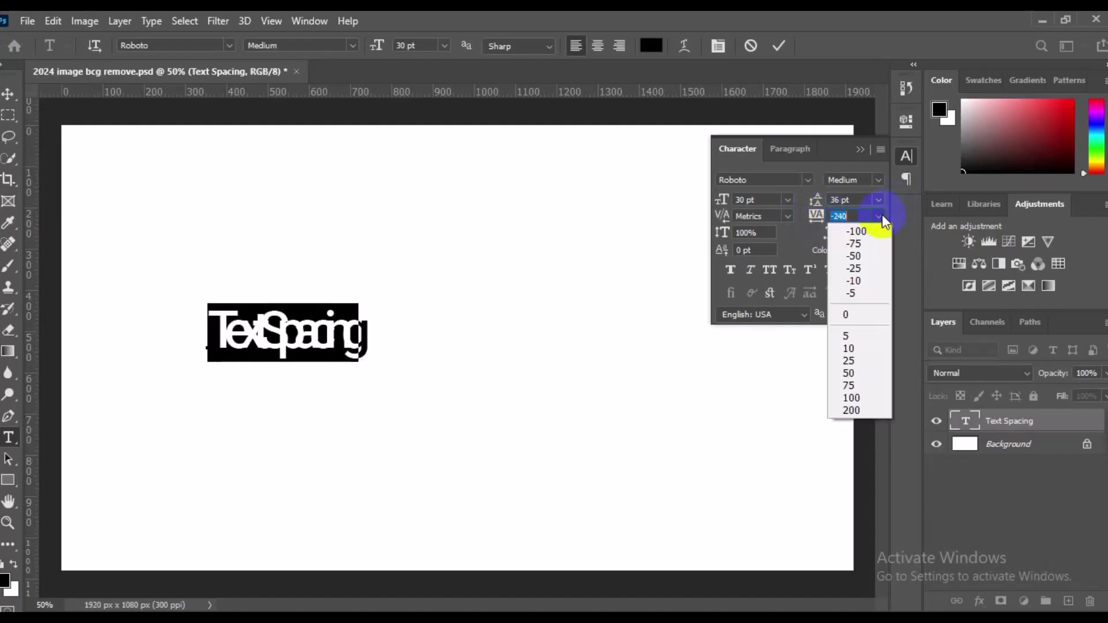
click(872, 313)
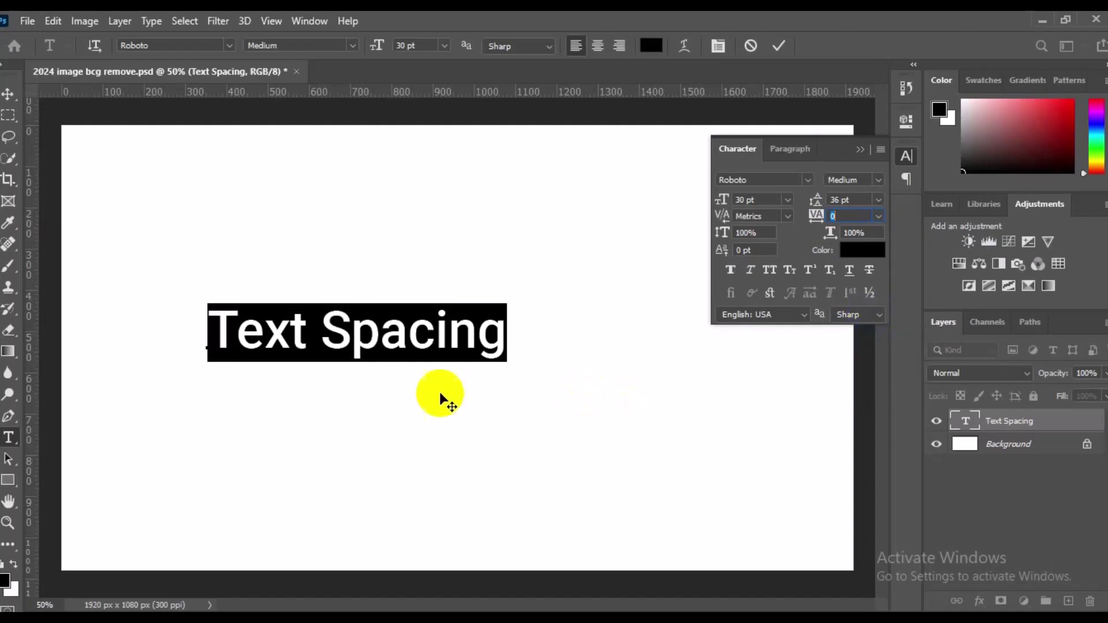
click(339, 341)
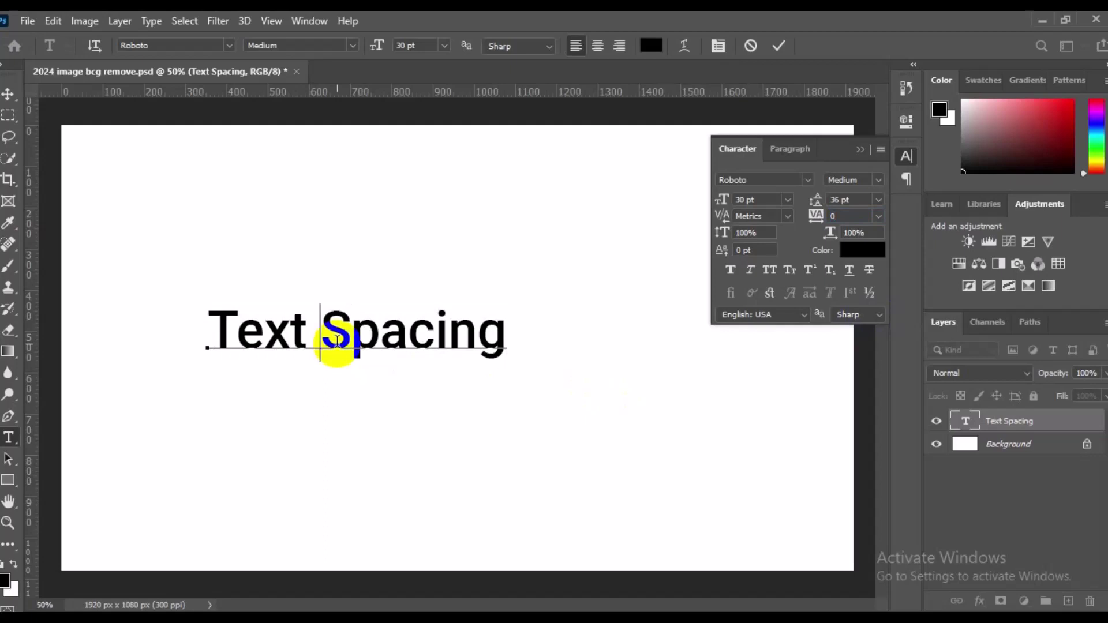
click(358, 344)
Step: Select only the word 'Spacing' in the text line
drag(358, 345, 502, 389)
click(331, 342)
double_click(331, 342)
key(ctrl+a)
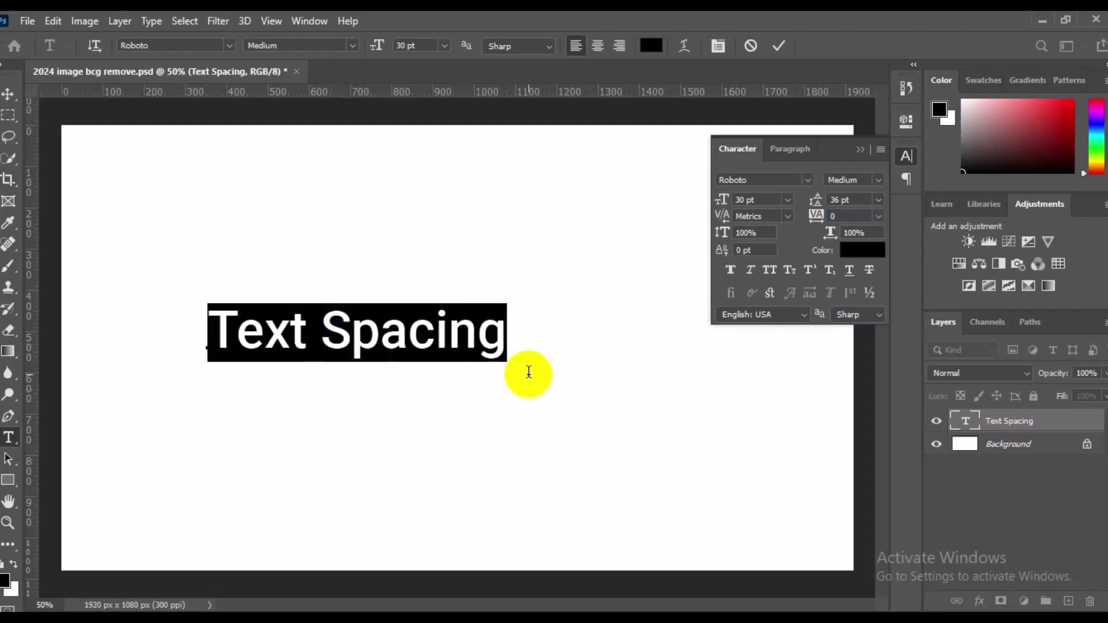
click(331, 329)
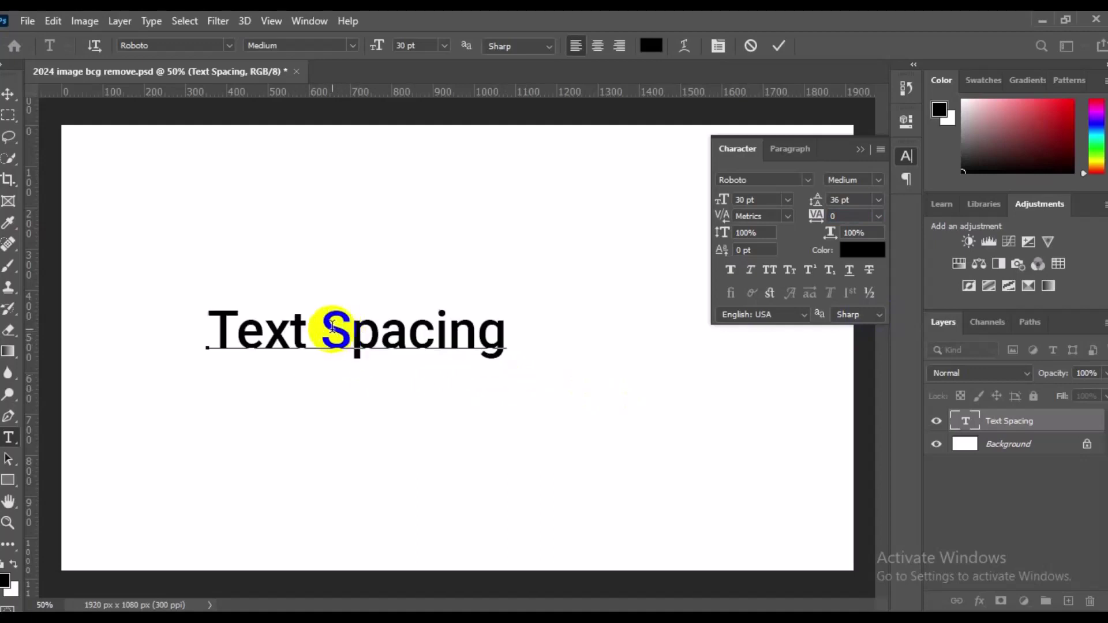
double_click(332, 328)
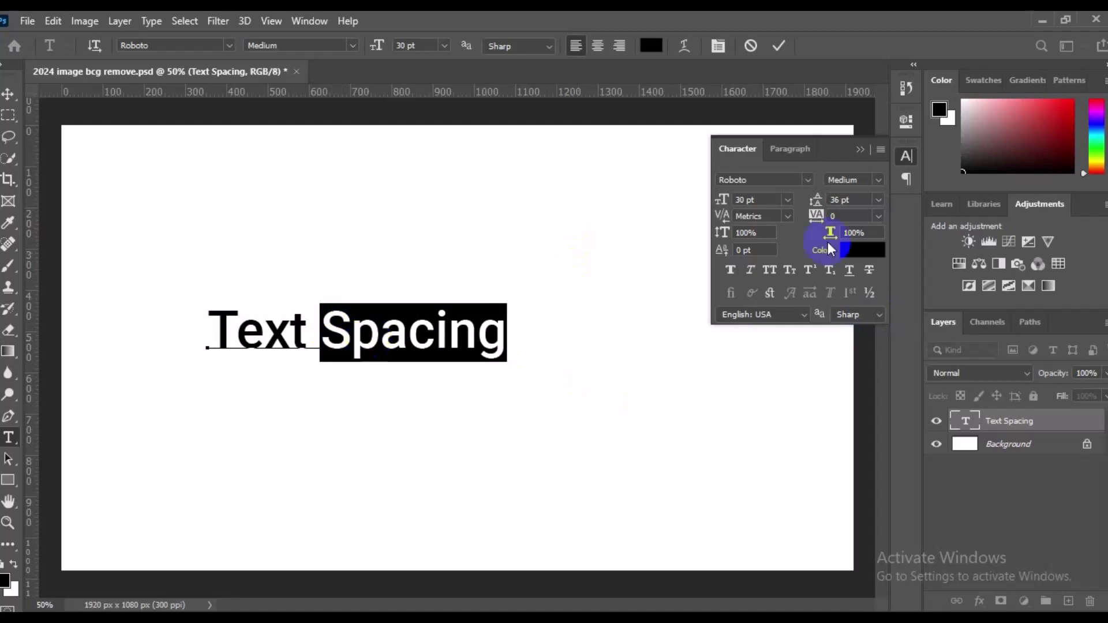
Step: Raise the tracking of 'Spacing' to 50, 100, then 200, leaving 'Text' at 0
click(876, 216)
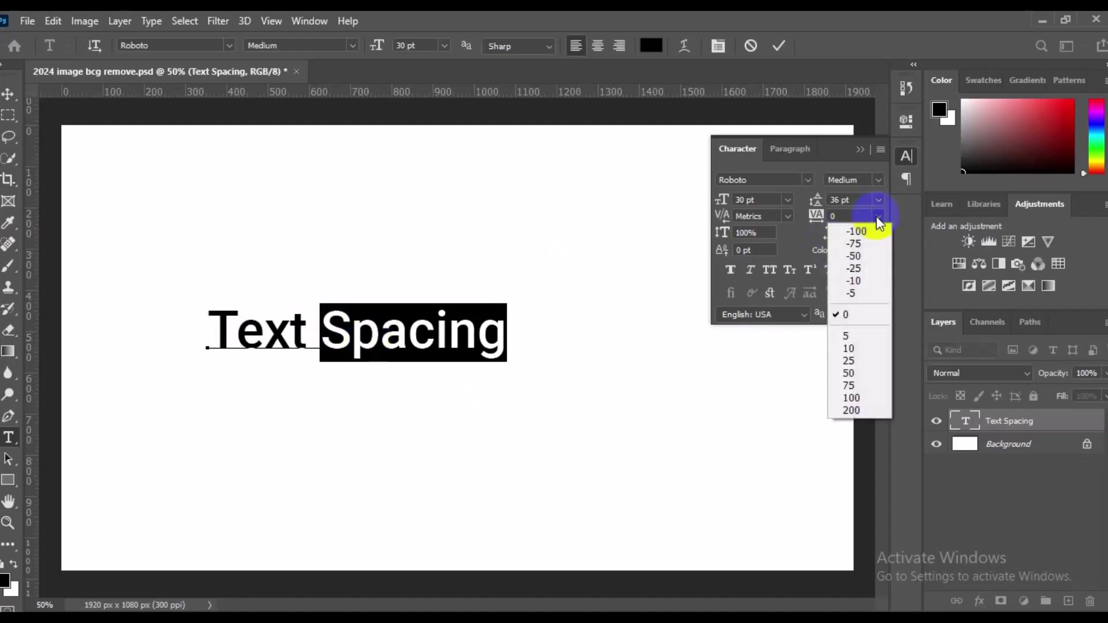
click(867, 373)
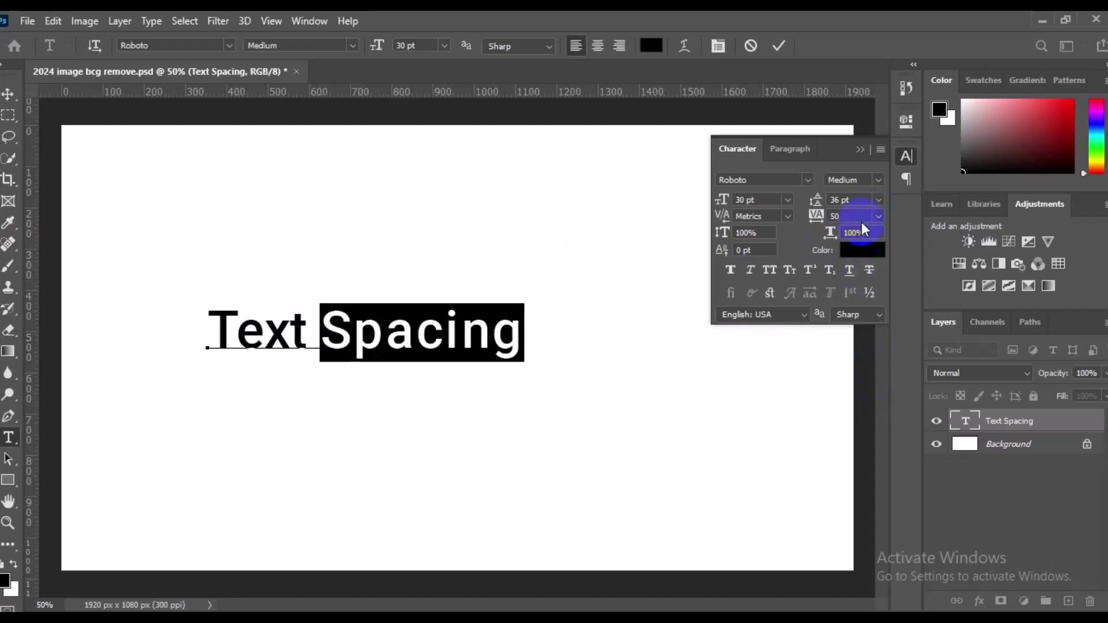
click(875, 218)
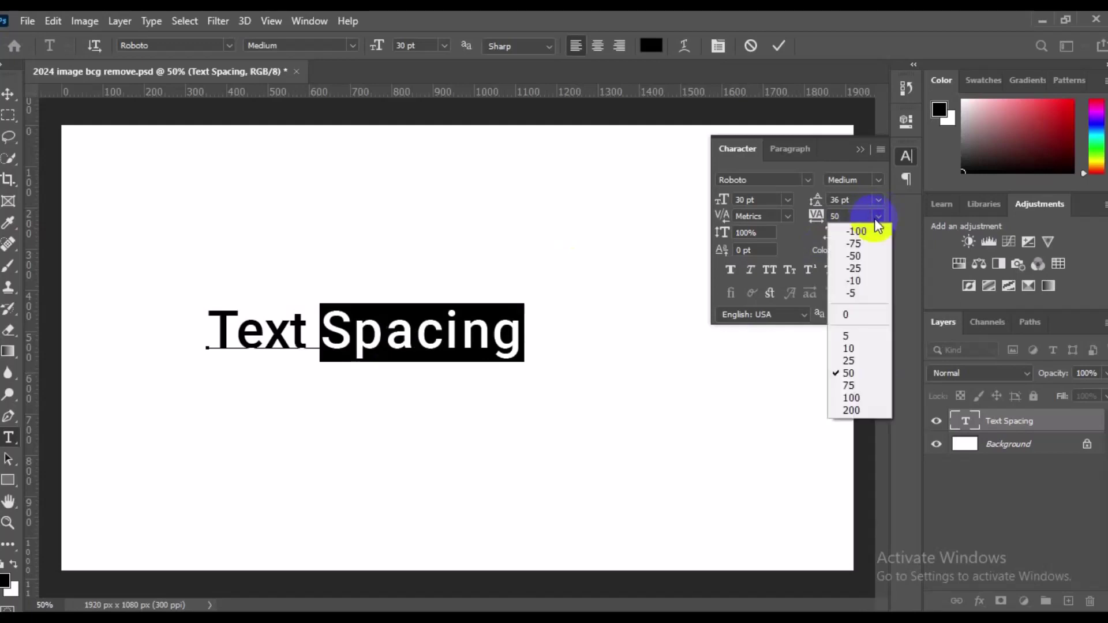
click(869, 397)
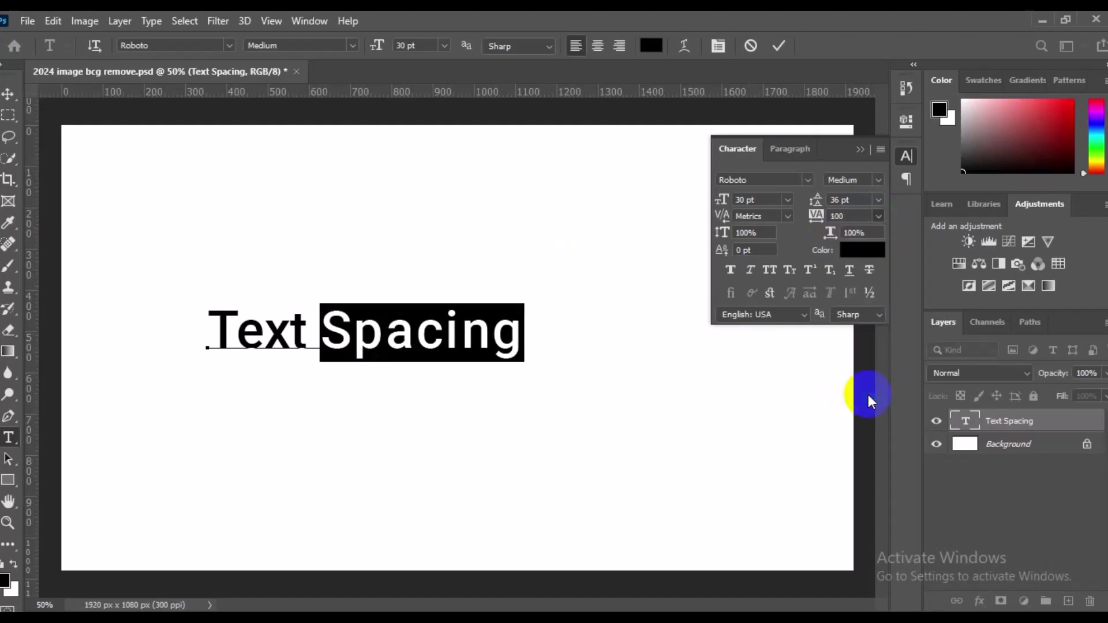
click(877, 218)
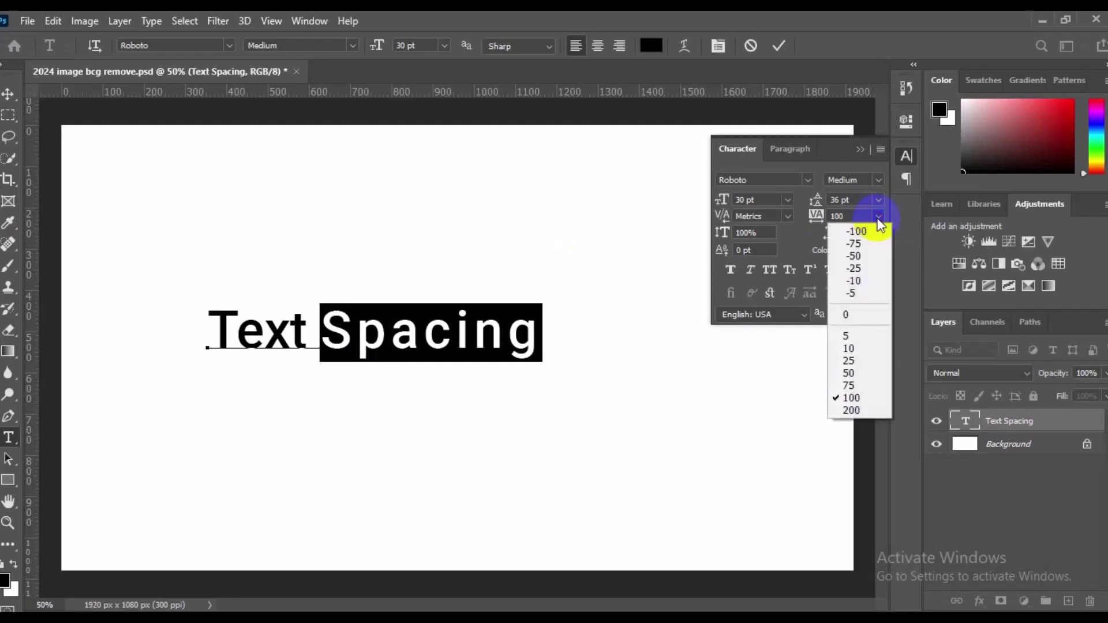
click(861, 410)
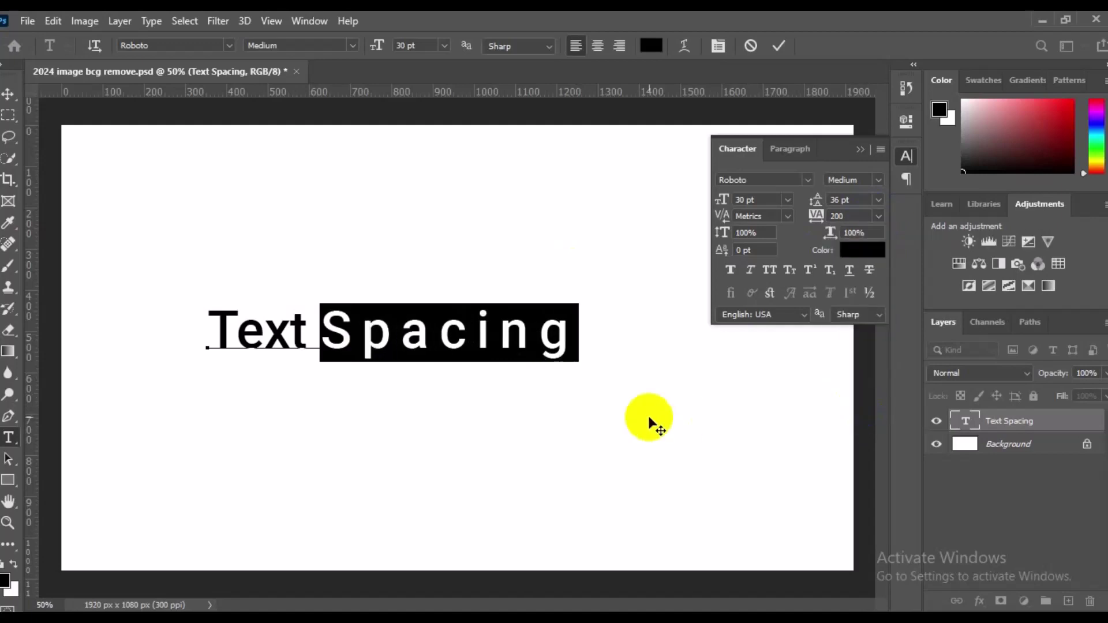
click(256, 323)
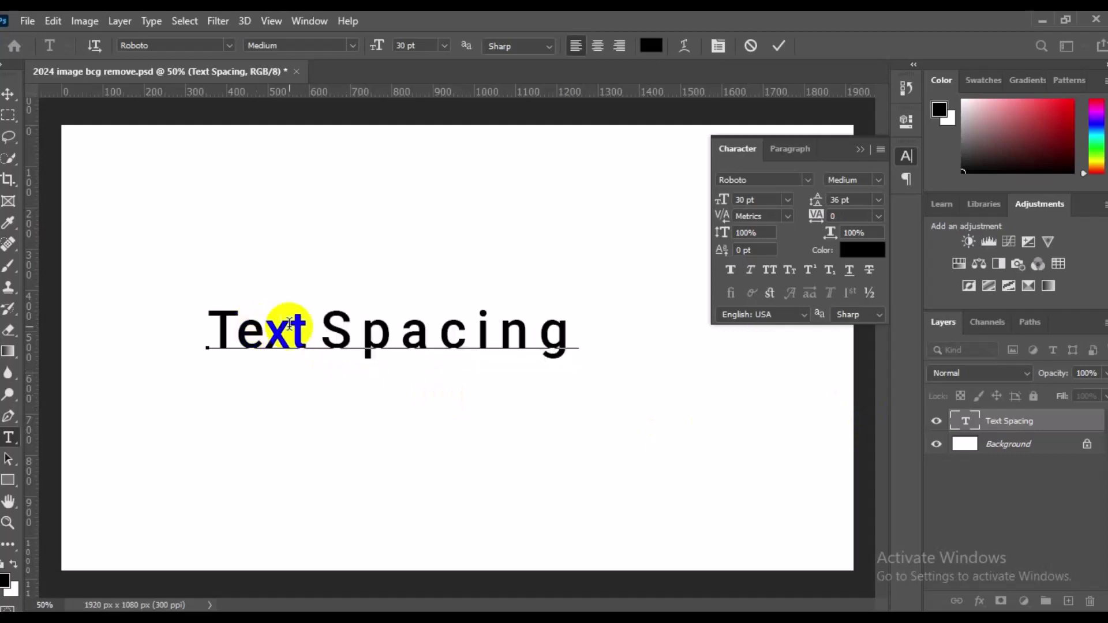
click(319, 329)
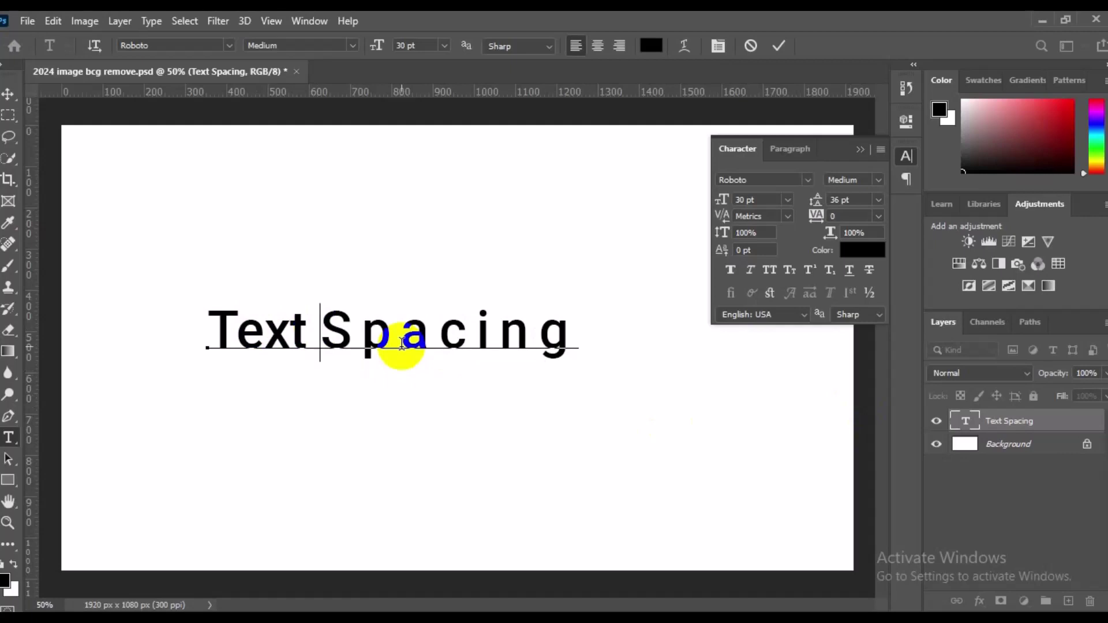
double_click(401, 343)
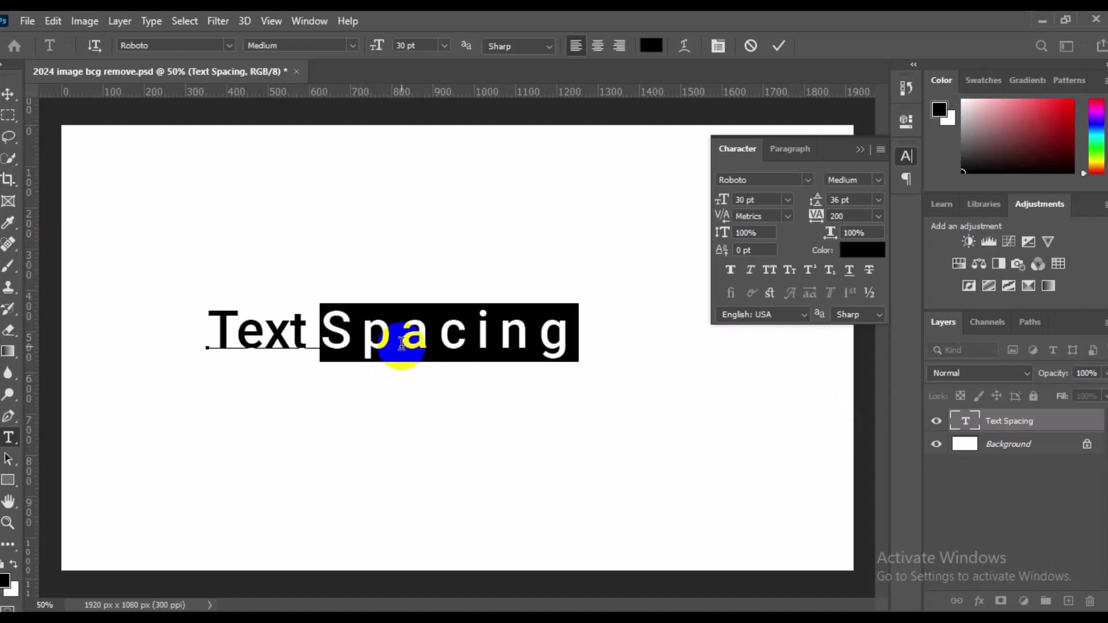